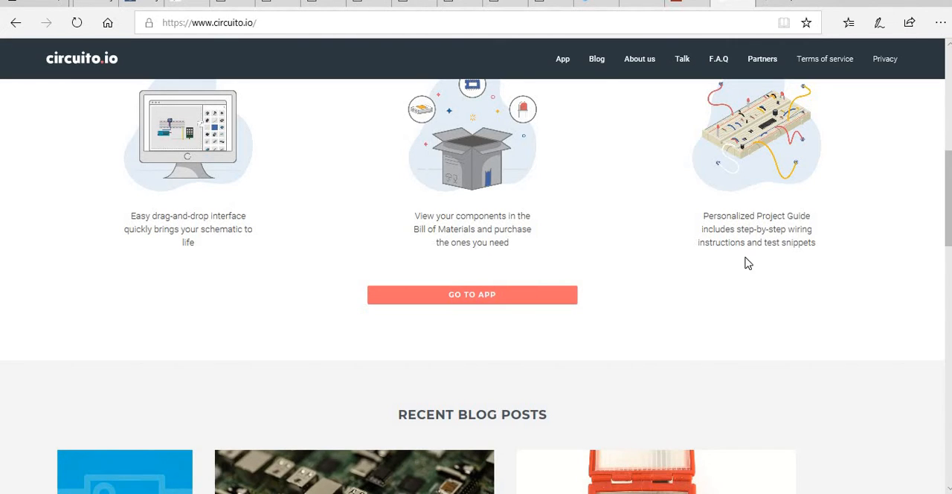
Open the circuit design app from the circuito.io homepage.
scroll(719, 261, "down", 4)
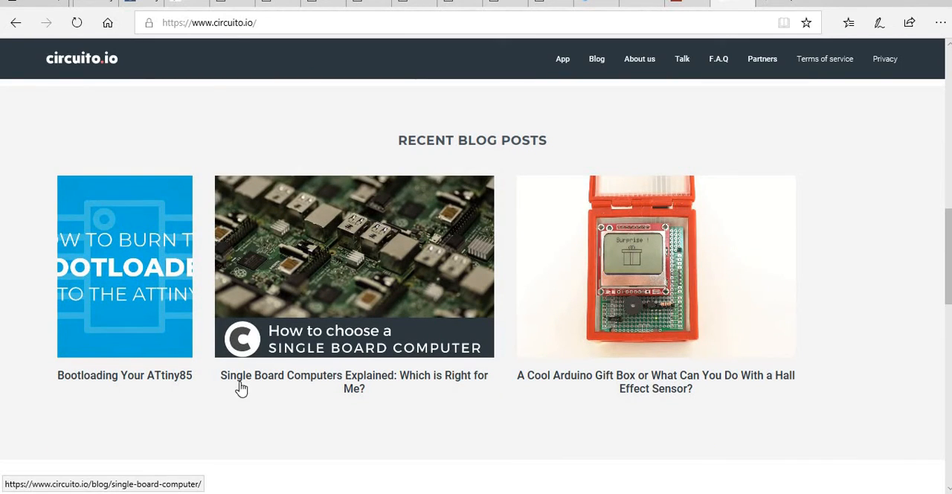
scroll(559, 314, "up", 10)
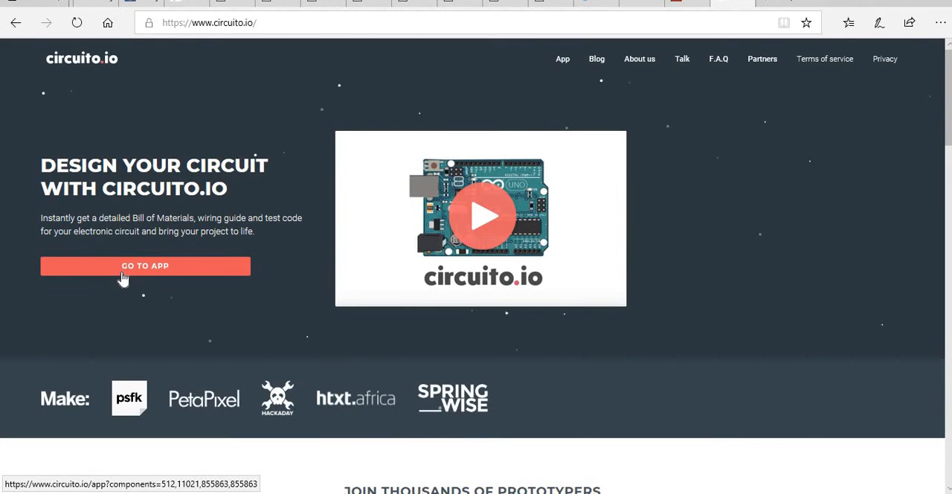
left_click(123, 275)
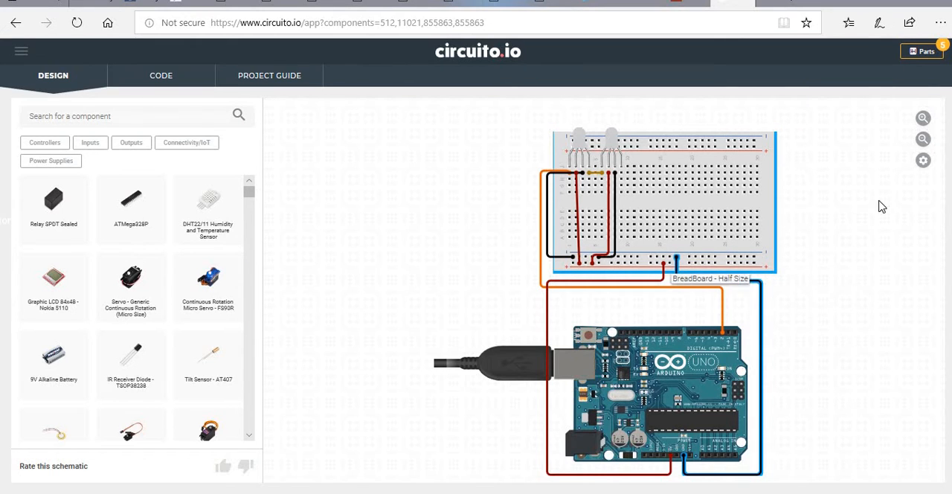
right_click(611, 142)
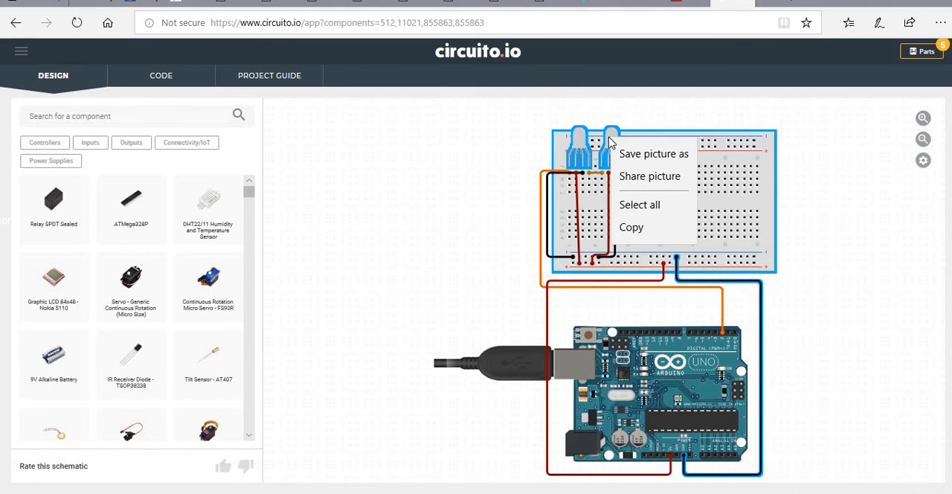
left_click(581, 142)
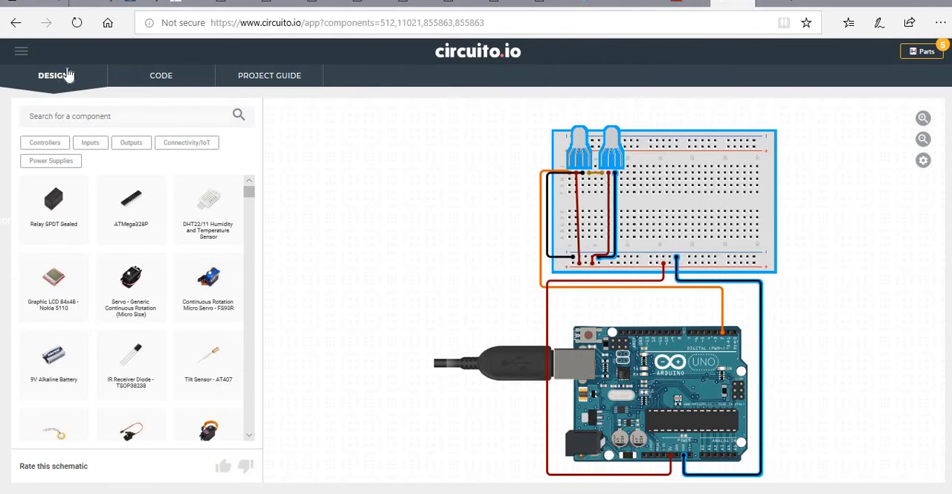
left_click(27, 54)
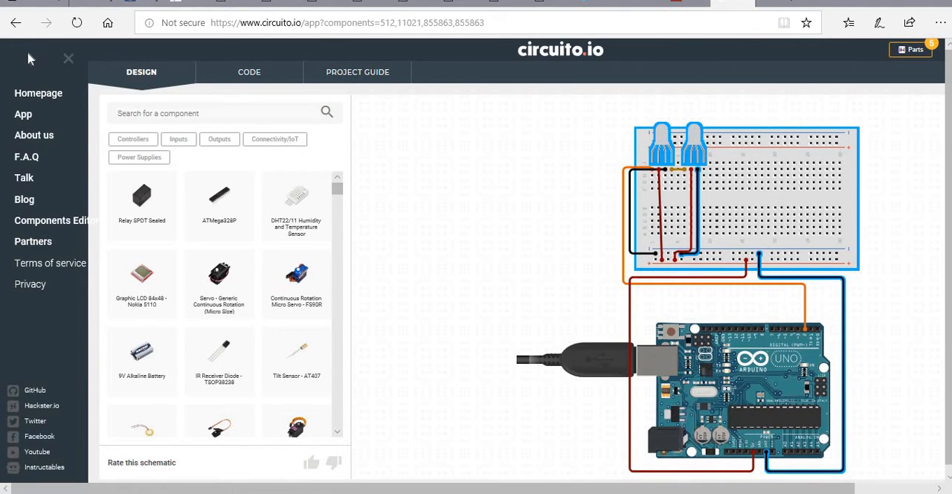
left_click(67, 58)
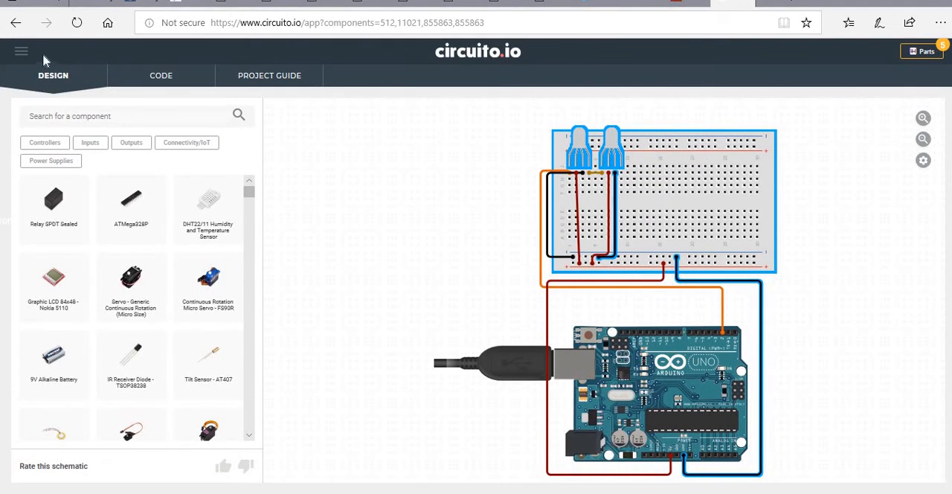
left_click(28, 52)
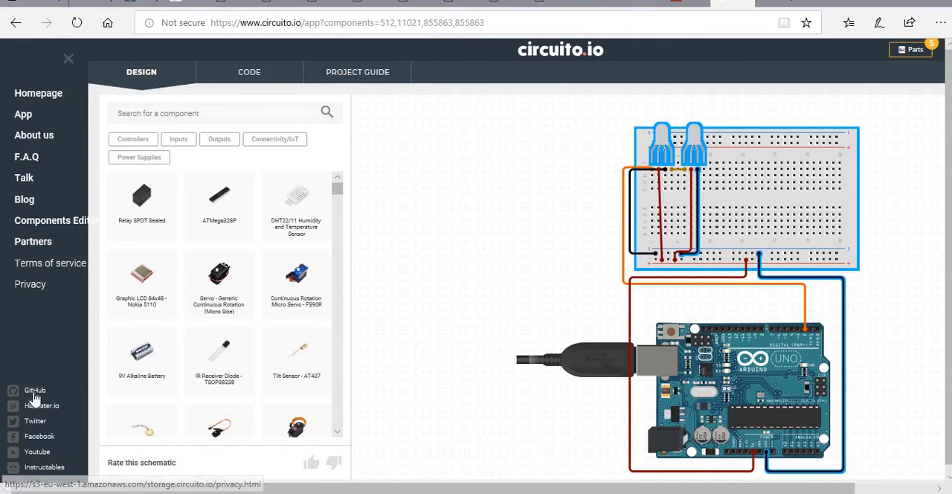
left_click(161, 78)
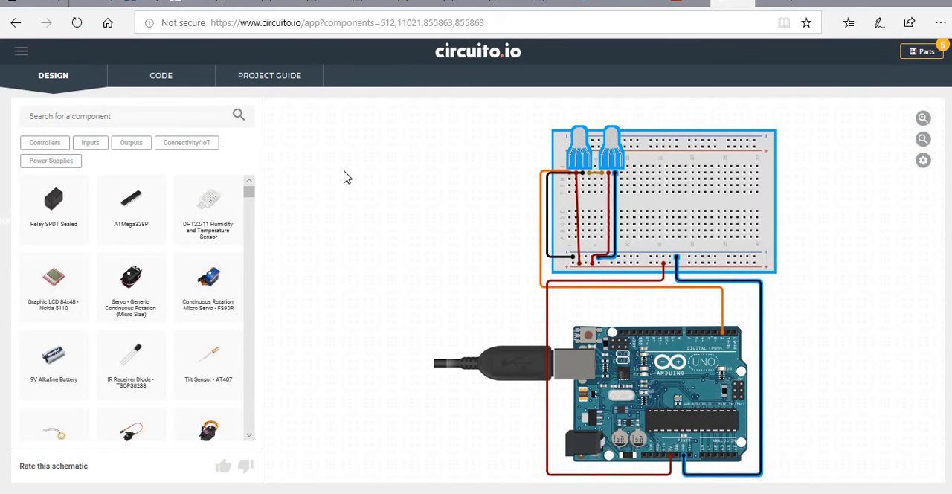
Clear the example LED circuit from the design canvas.
left_click(924, 162)
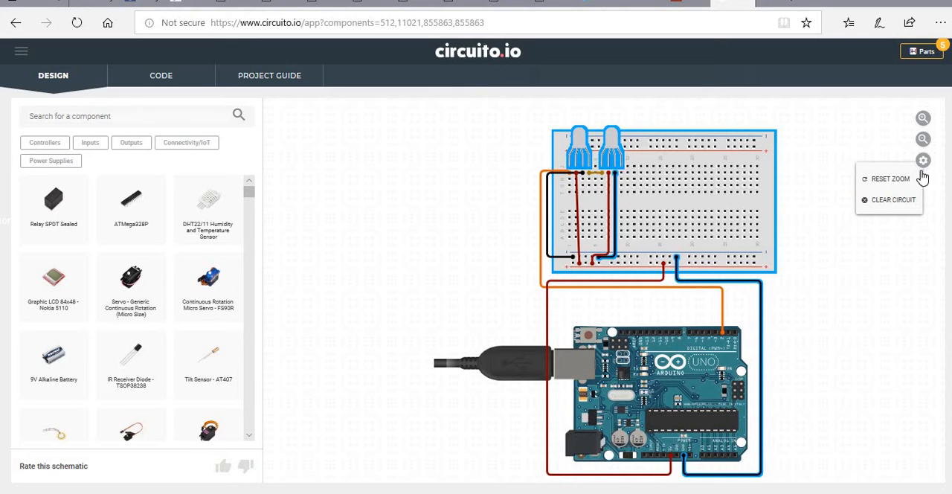
left_click(896, 200)
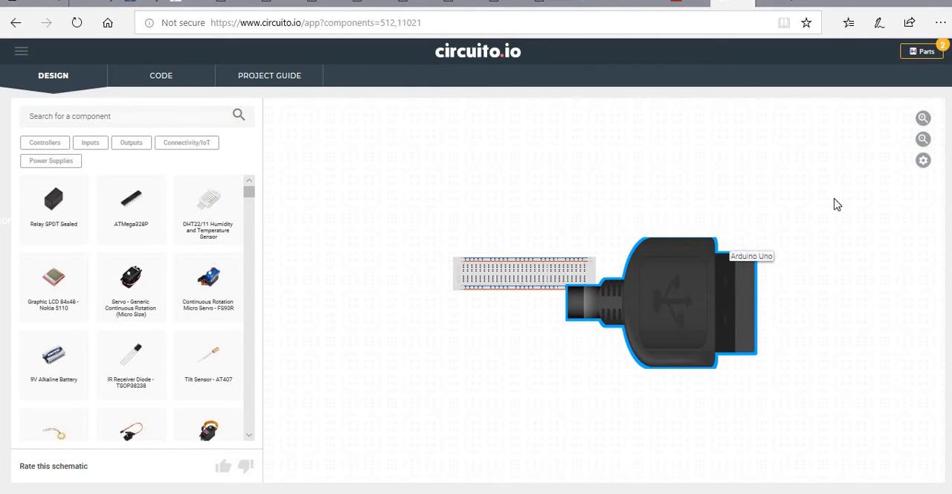
left_click(925, 162)
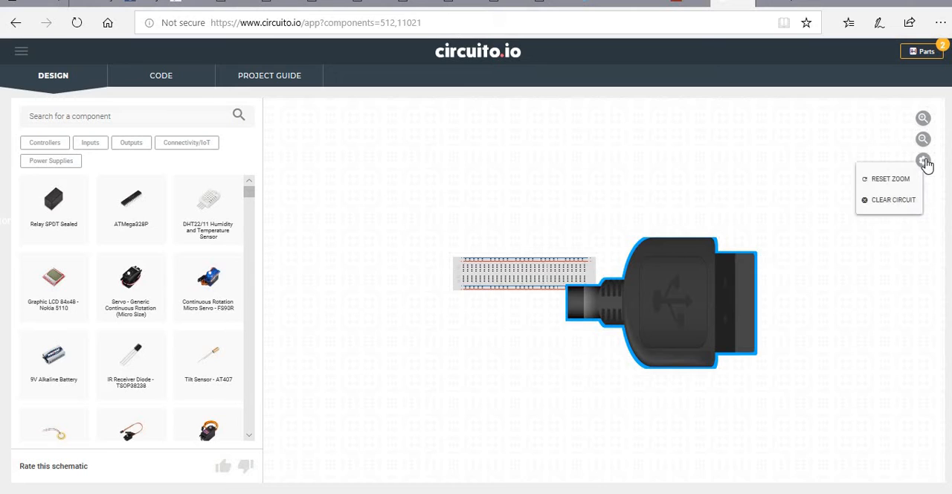
left_click(914, 201)
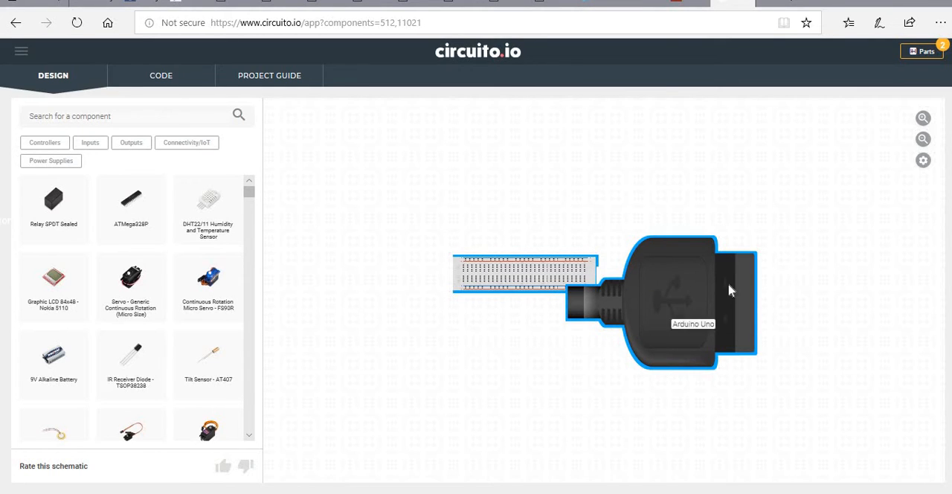
left_click(661, 282)
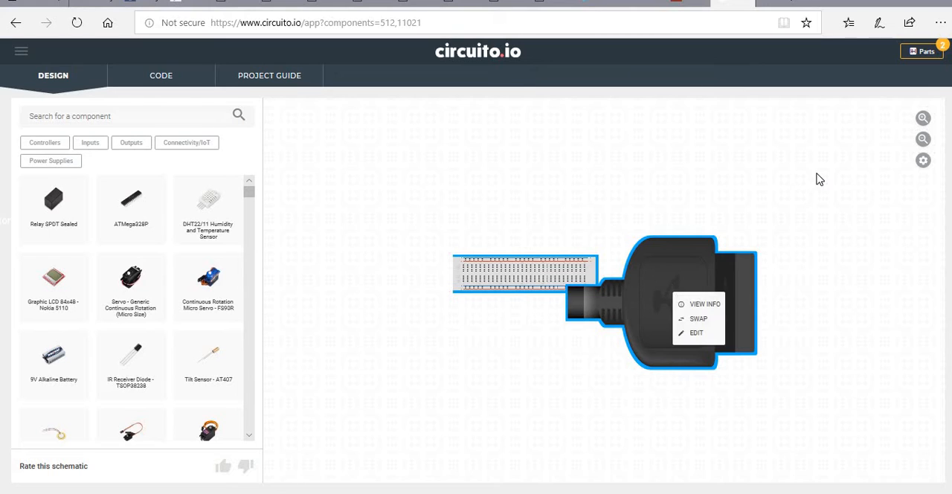
left_click(922, 163)
left_click(922, 164)
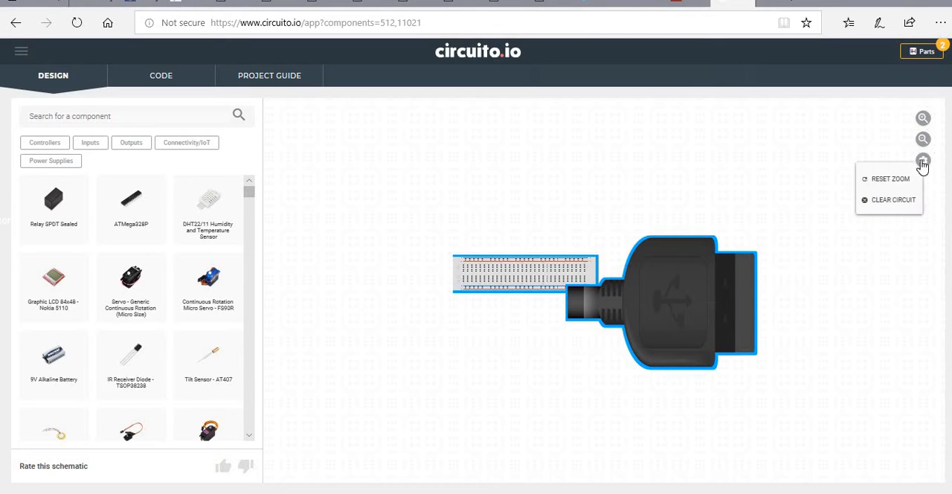
left_click(899, 207)
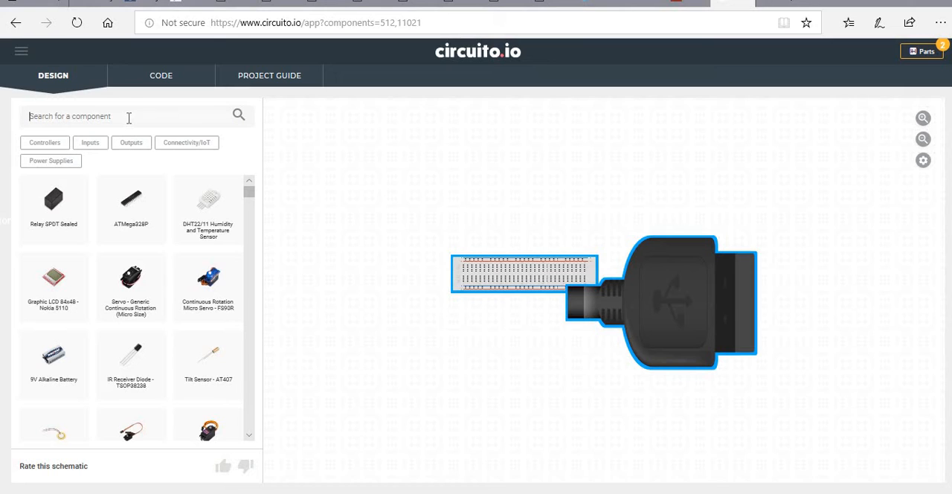
Search the component library for "arduino nano".
type("a")
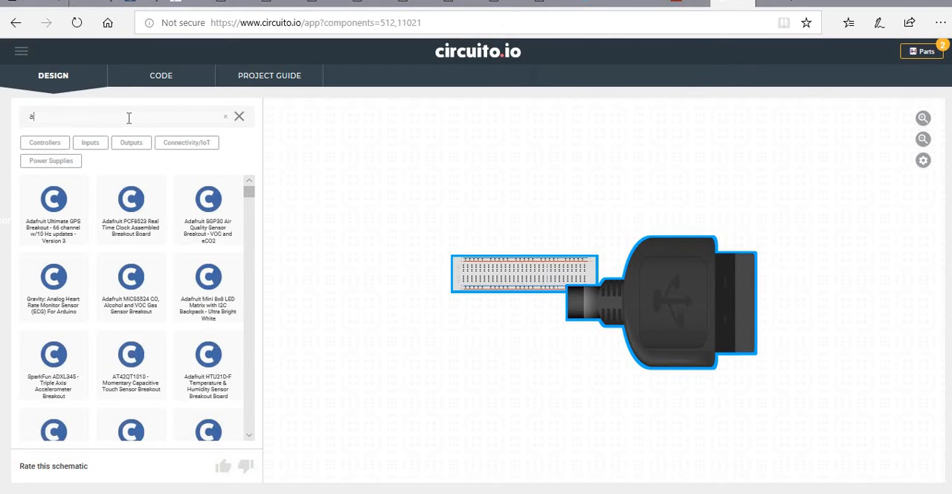
type("rduino")
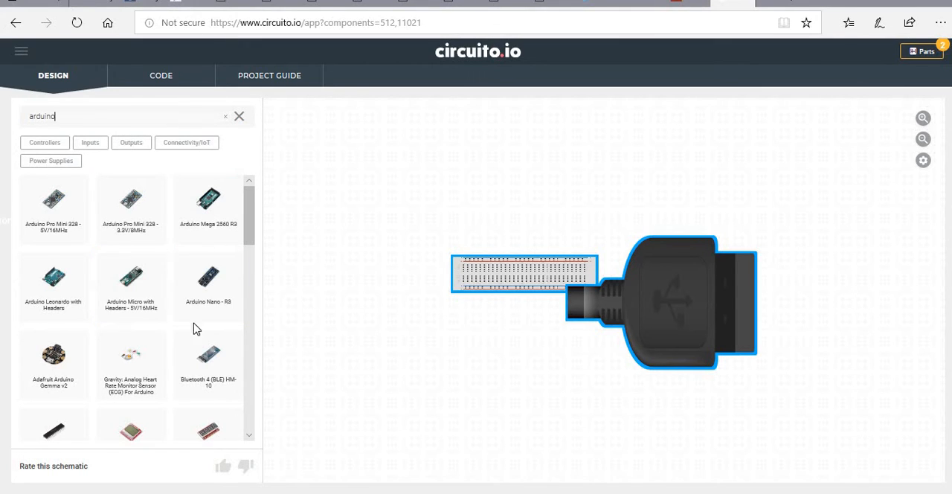
scroll(186, 325, "down", 3)
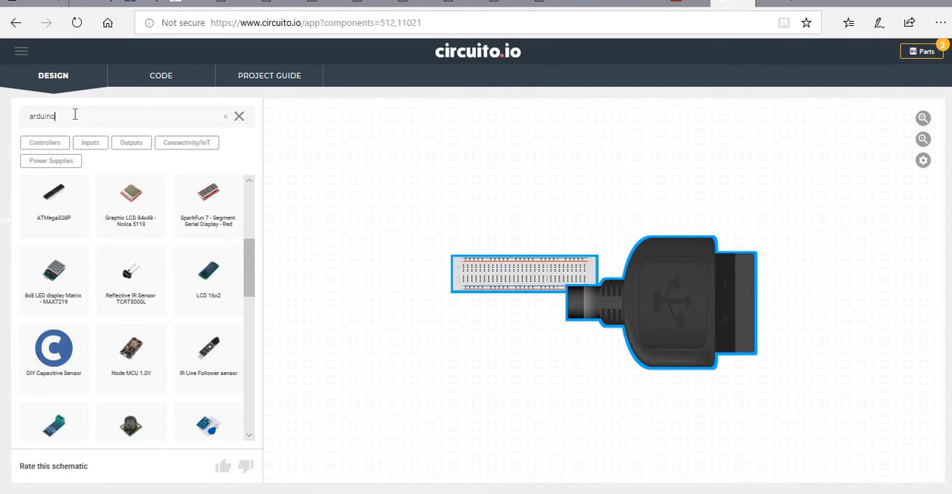
type("nano")
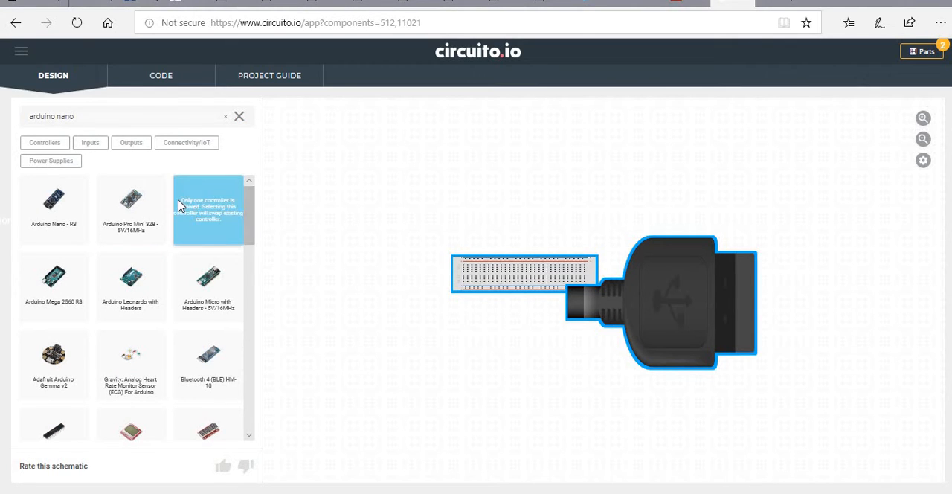
Add the Arduino Nano - R3 to the canvas, swapping out the existing Arduino Uno controller.
scroll(230, 281, "down", 2)
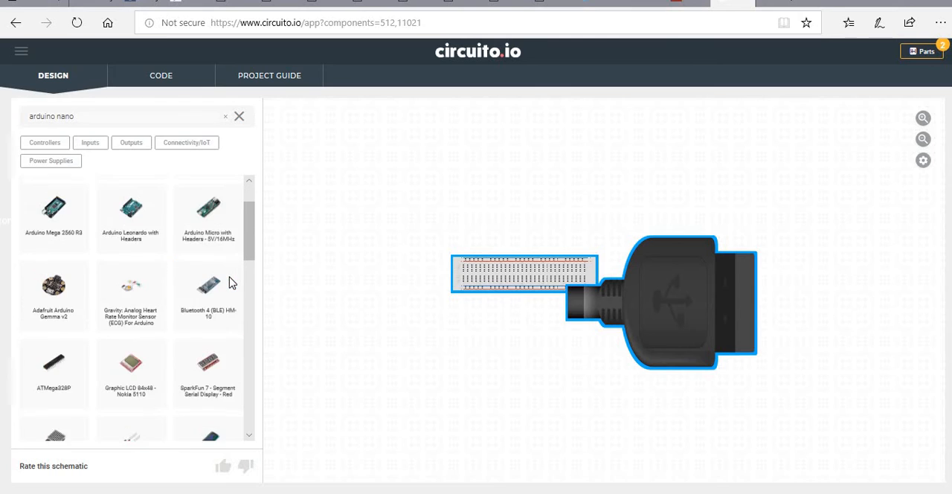
scroll(229, 281, "down", 1)
scroll(200, 223, "down", 2)
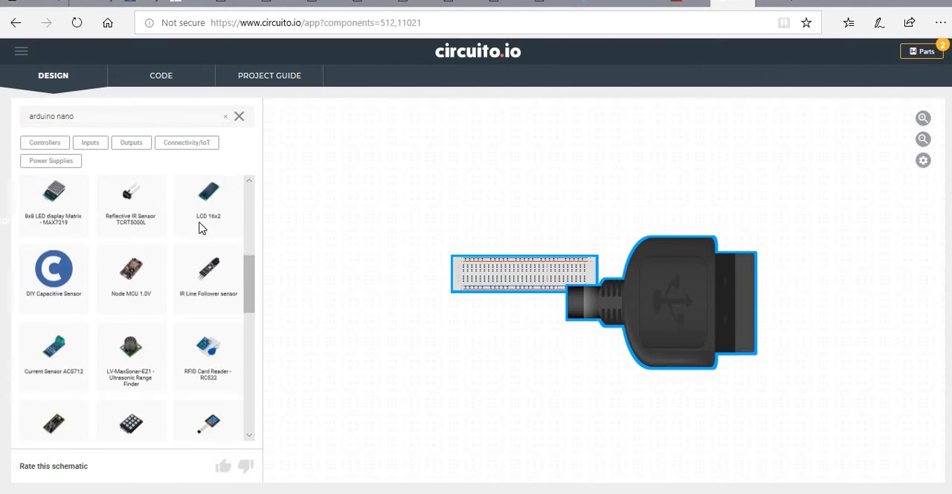
scroll(204, 225, "down", 2)
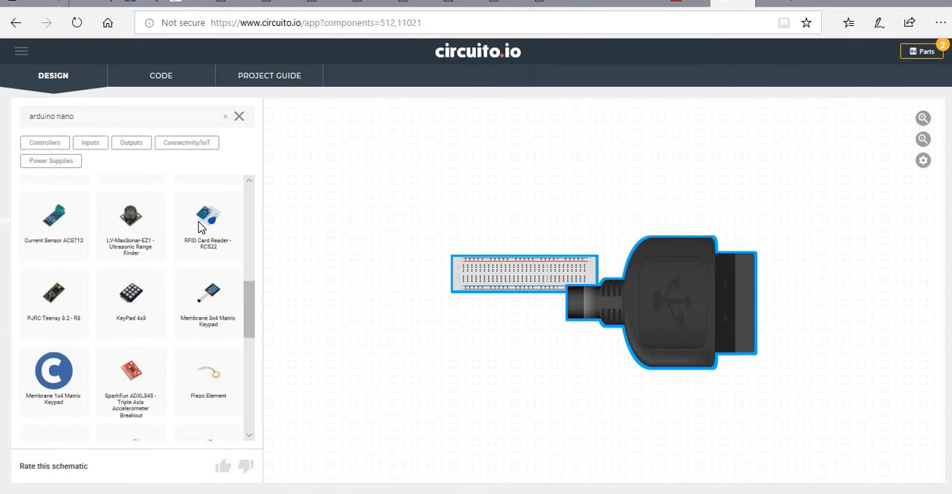
scroll(201, 227, "down", 5)
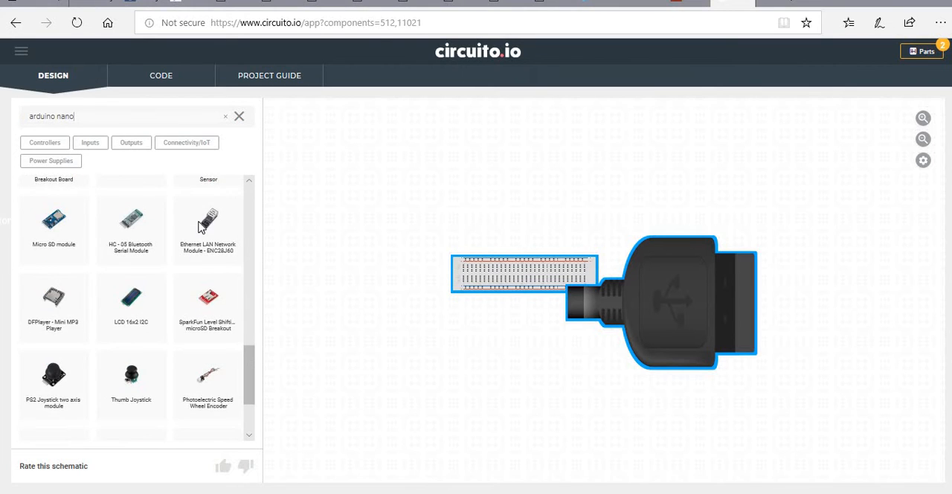
scroll(200, 226, "down", 2)
scroll(200, 223, "up", 6)
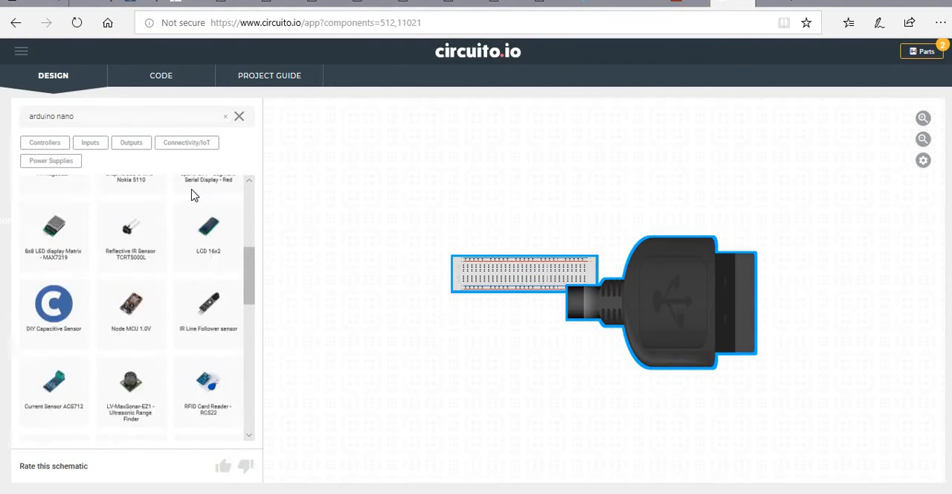
scroll(191, 195, "up", 5)
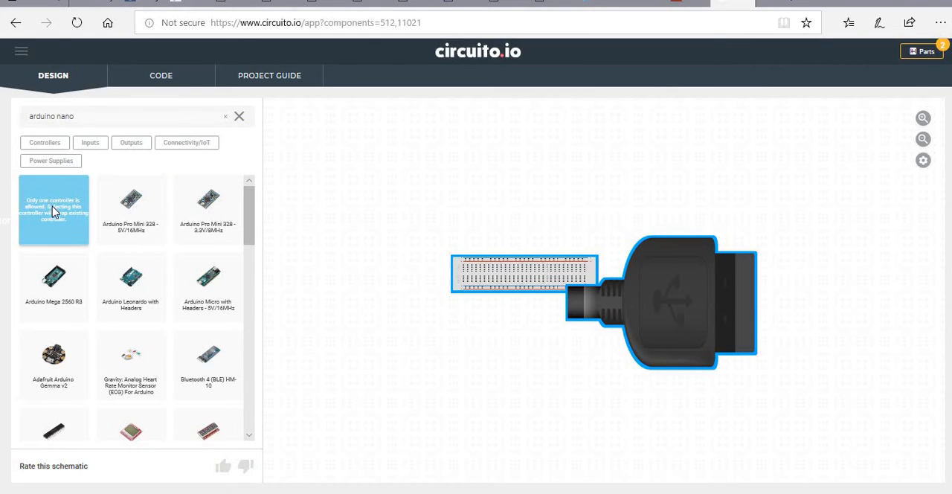
left_click_drag(54, 212, 572, 183)
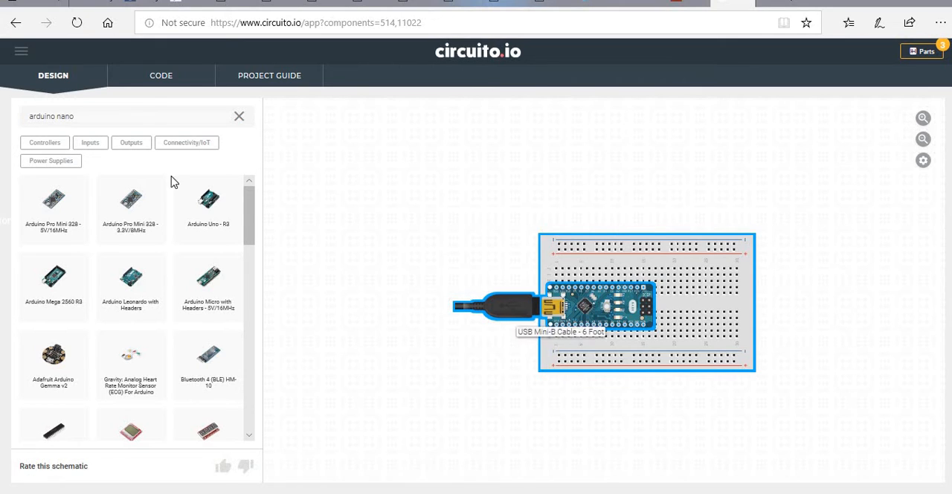
Search the component library for "led" and add two 5mm diffused addressable RGB LEDs to the circuit.
left_click(224, 116)
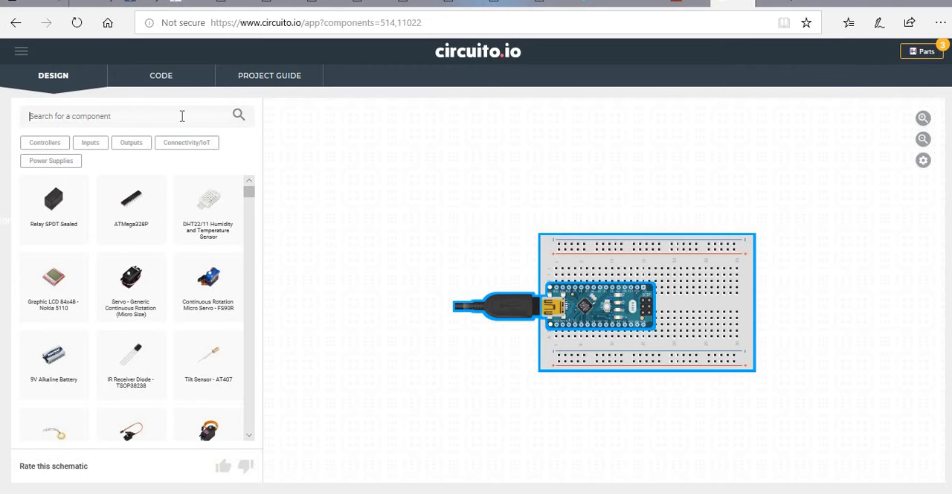
type("led")
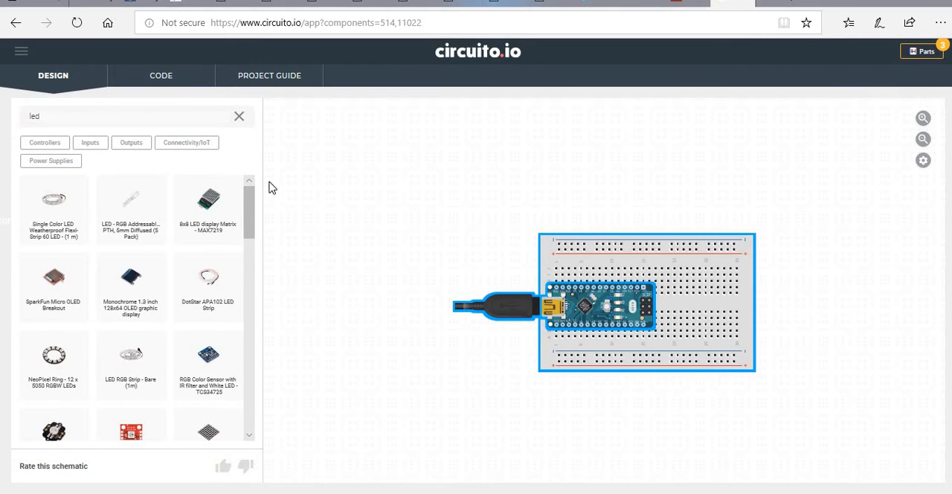
left_click_drag(130, 199, 534, 176)
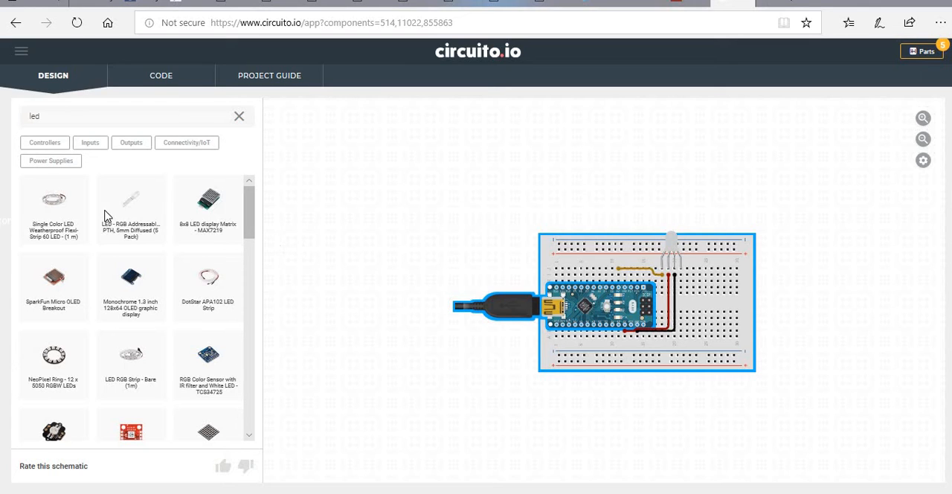
left_click_drag(117, 212, 783, 247)
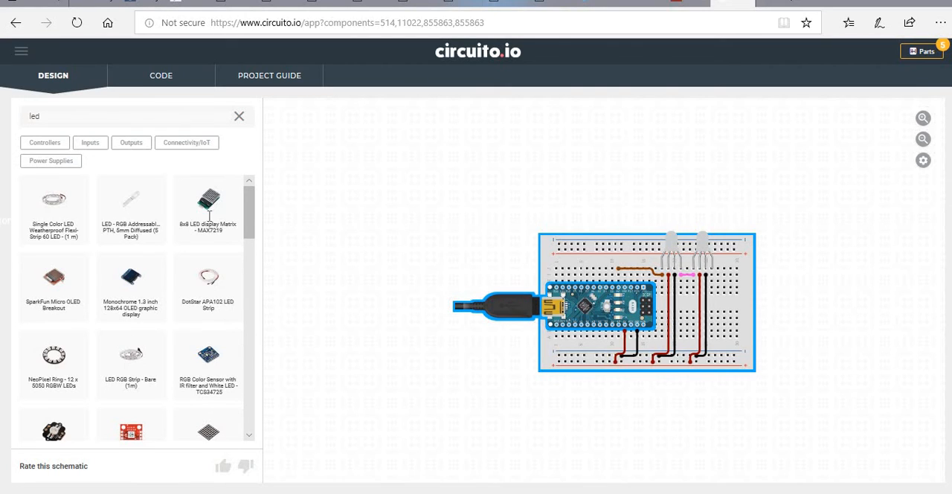
Search the component library for "resistor", check the offered parts, and clear the search.
left_click(238, 119)
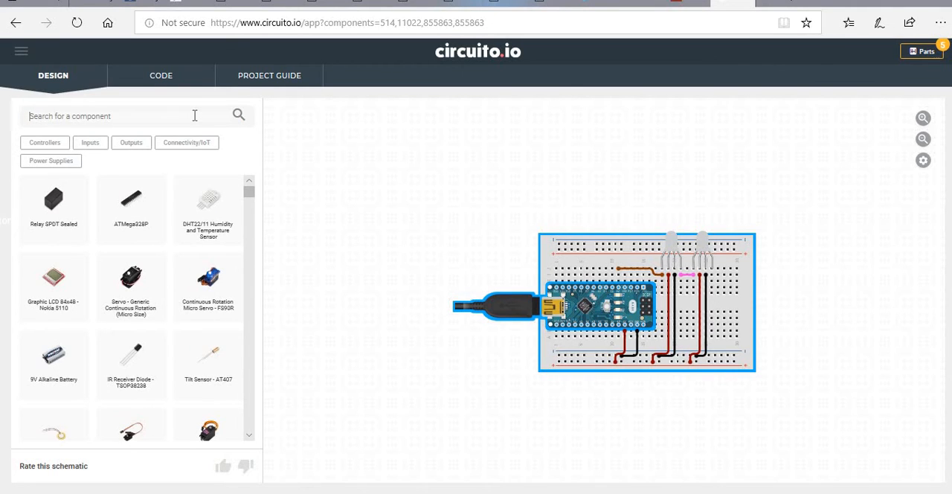
type("res")
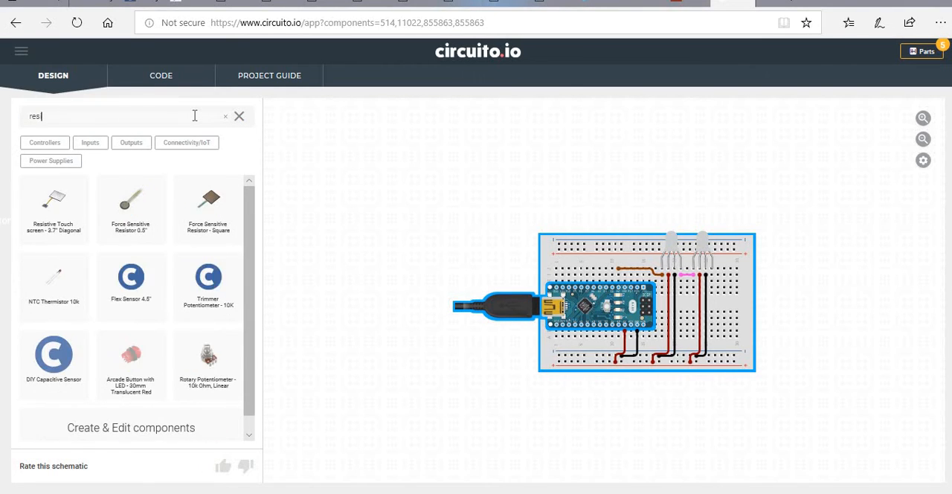
type("istor")
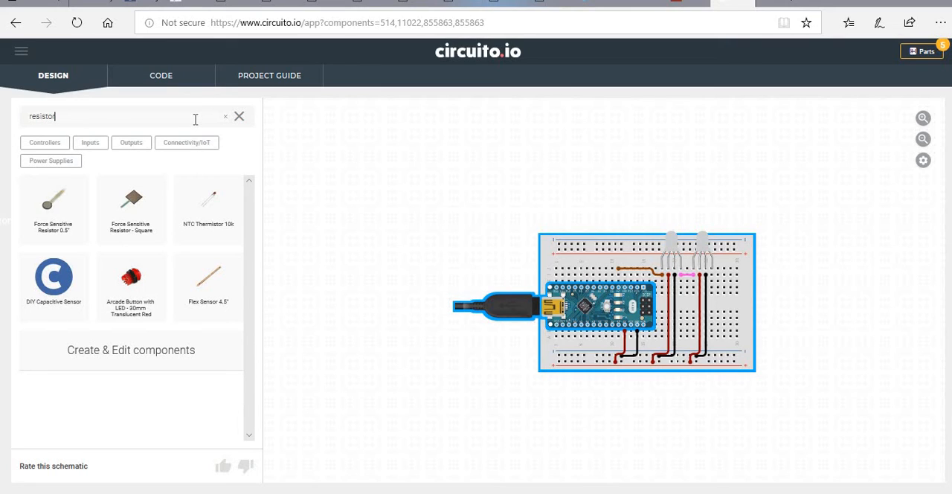
left_click(238, 117)
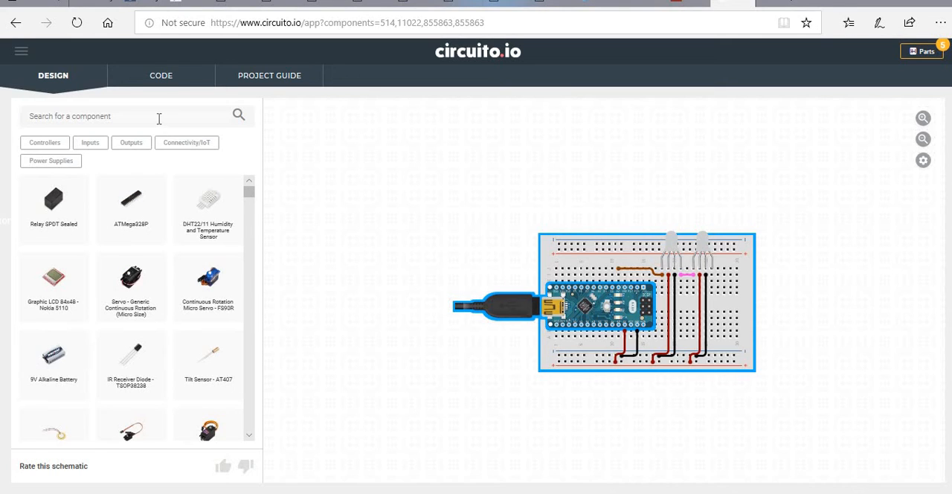
Search the component library for "switch" and add three Mini Panel Mount toggle switches to the circuit.
type("switch")
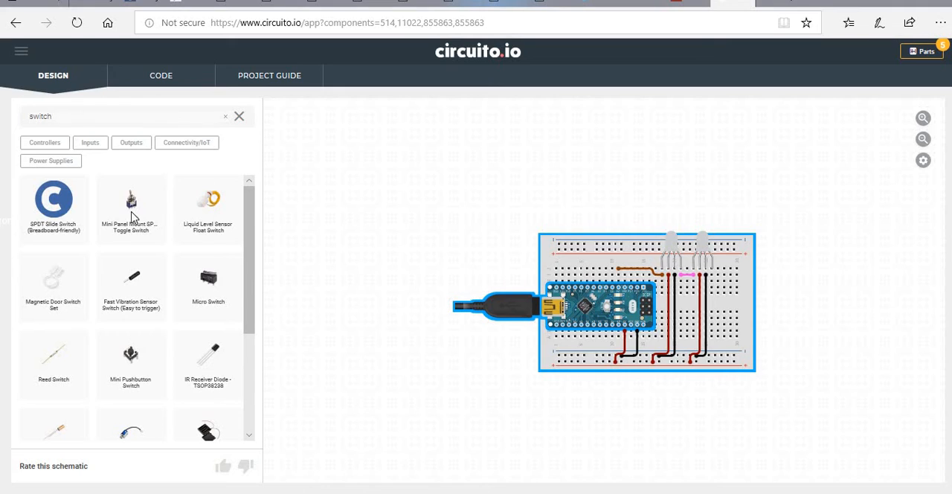
scroll(131, 230, "down", 3)
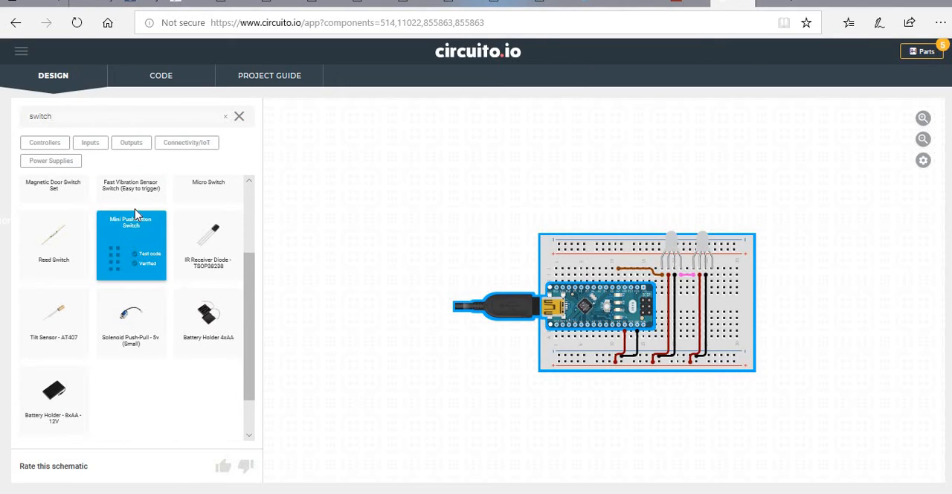
scroll(135, 215, "up", 3)
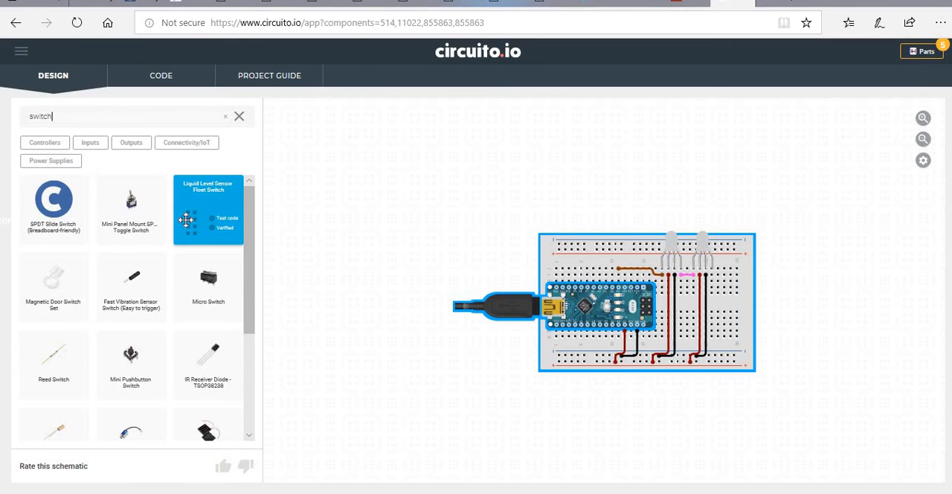
left_click_drag(127, 210, 548, 190)
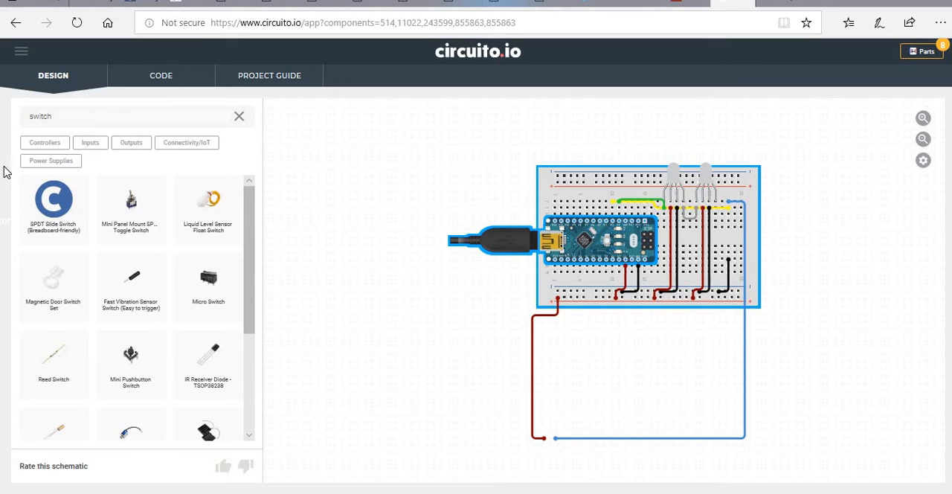
left_click_drag(130, 218, 303, 310)
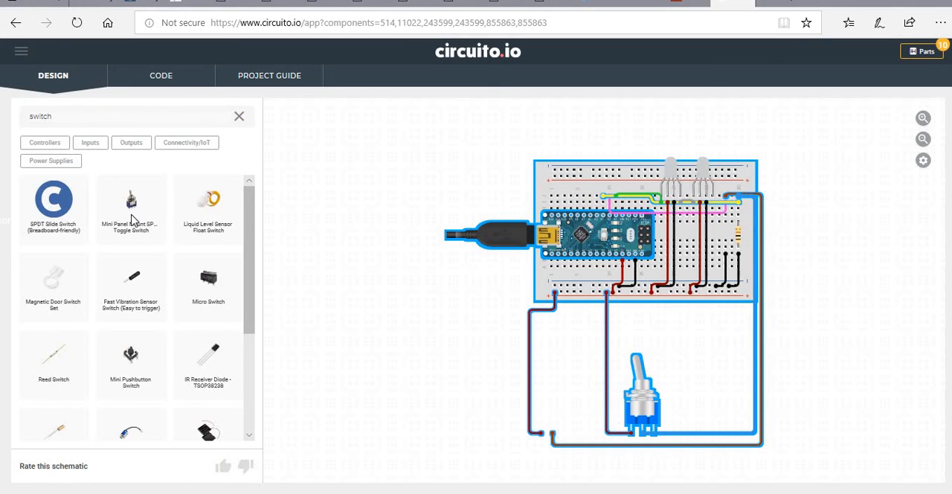
left_click_drag(150, 217, 492, 358)
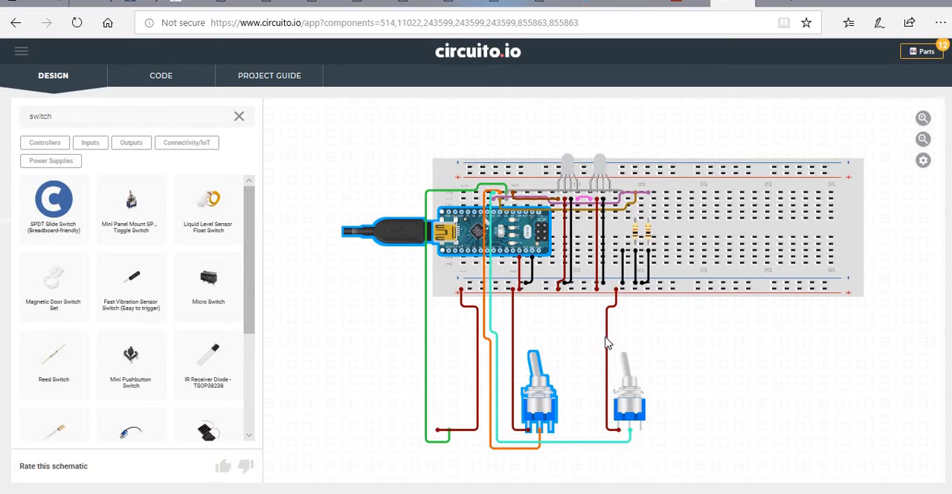
left_click(625, 293)
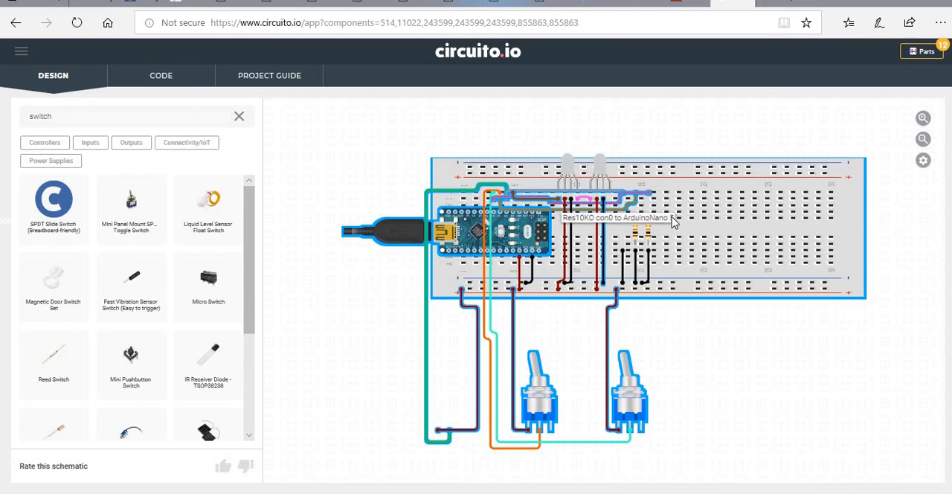
Examine the generated Firmware.ino code, from the pin definitions through the toggle switch tests to the menu function.
left_click(177, 77)
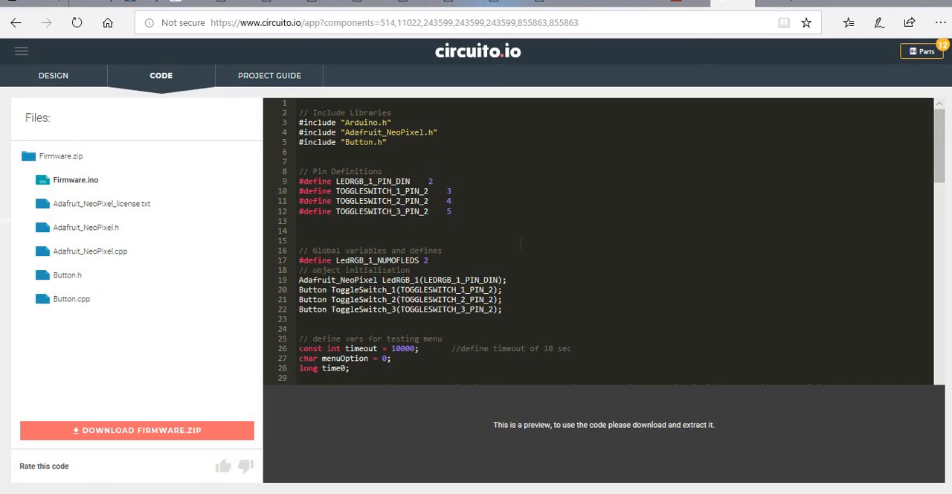
scroll(519, 242, "down", 3)
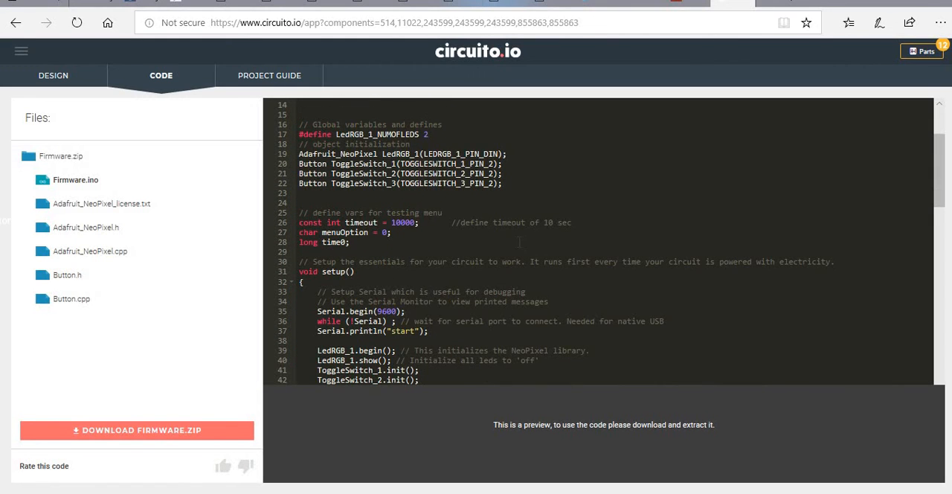
scroll(519, 242, "down", 6)
scroll(520, 240, "down", 5)
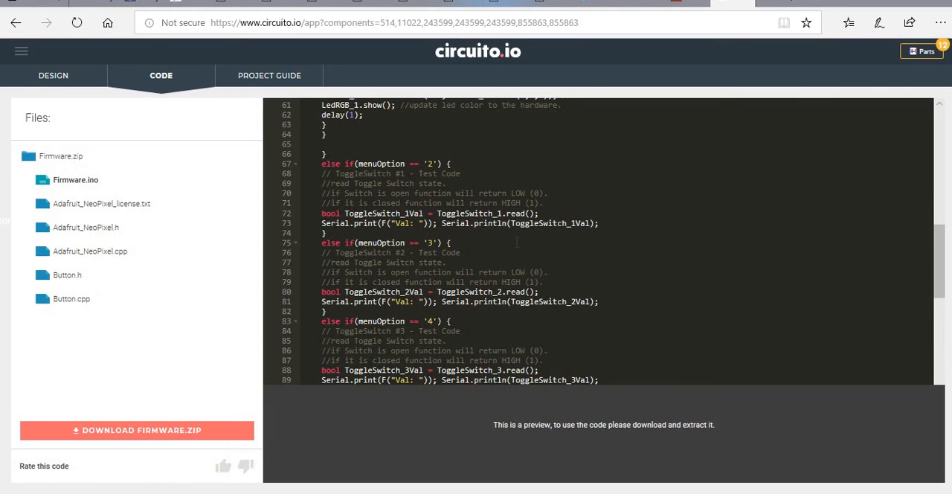
scroll(517, 242, "down", 5)
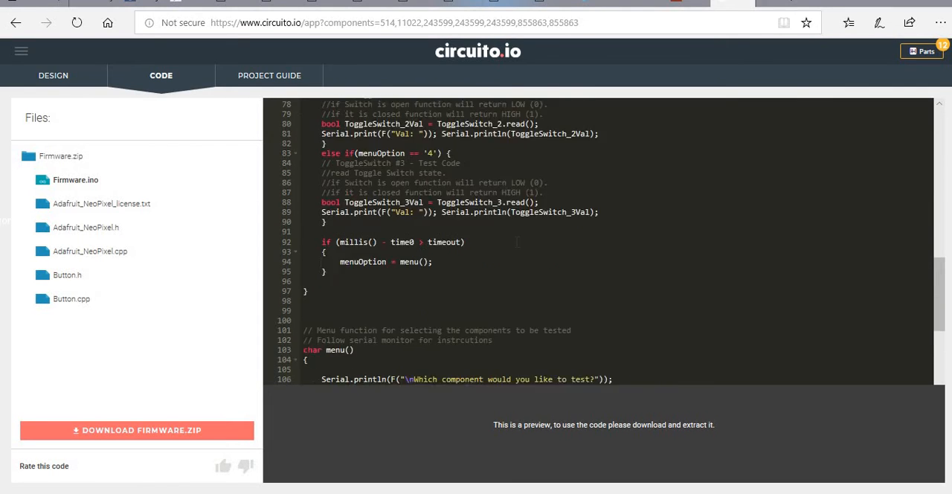
scroll(517, 241, "down", 9)
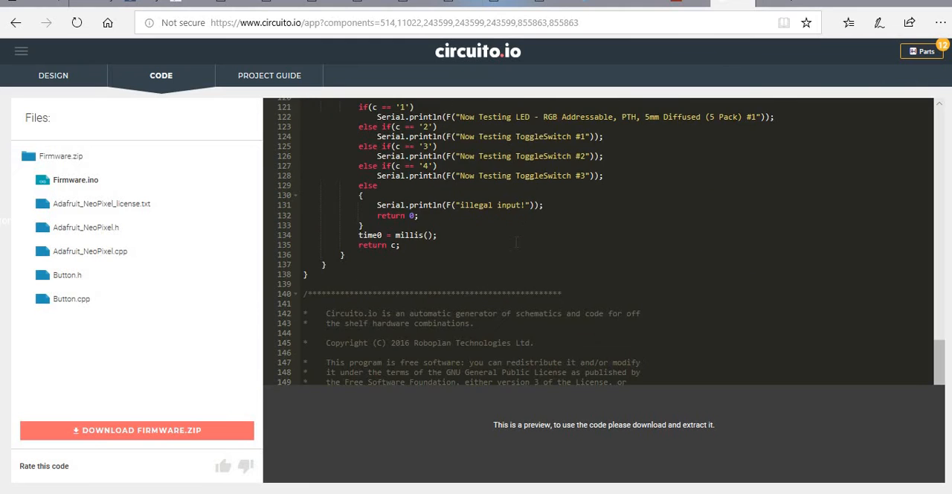
scroll(517, 242, "down", 3)
scroll(517, 241, "up", 8)
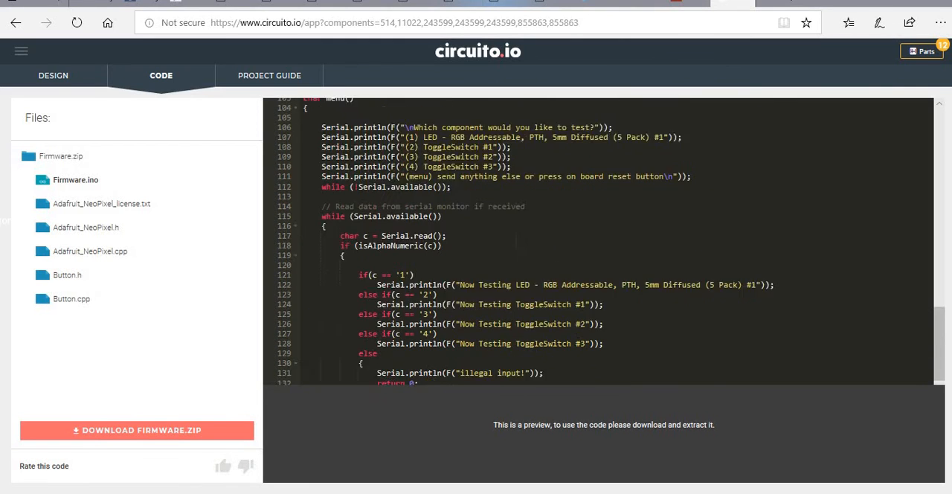
scroll(517, 242, "up", 14)
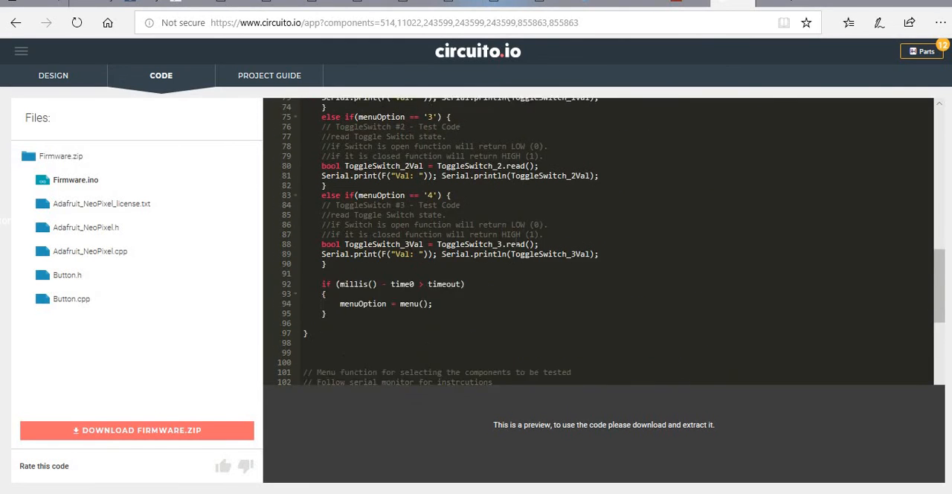
scroll(517, 241, "up", 9)
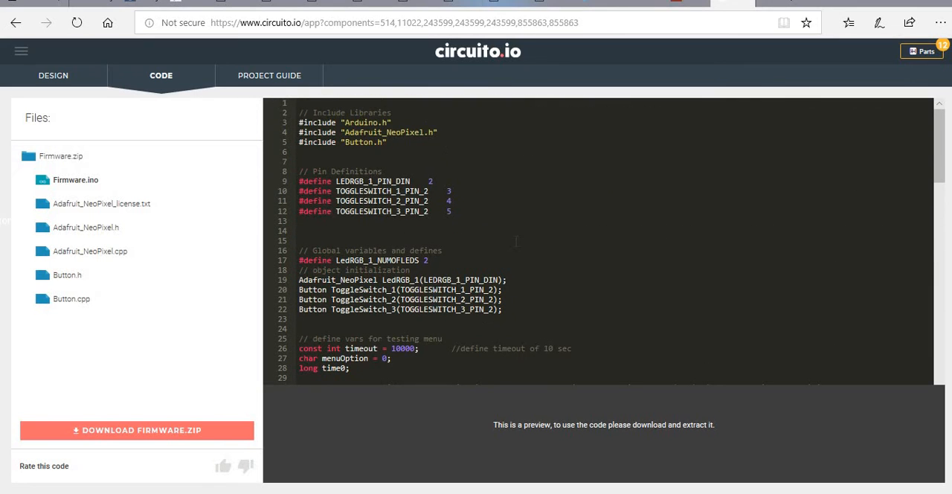
View the project guide page and return to the circuit design.
left_click(281, 77)
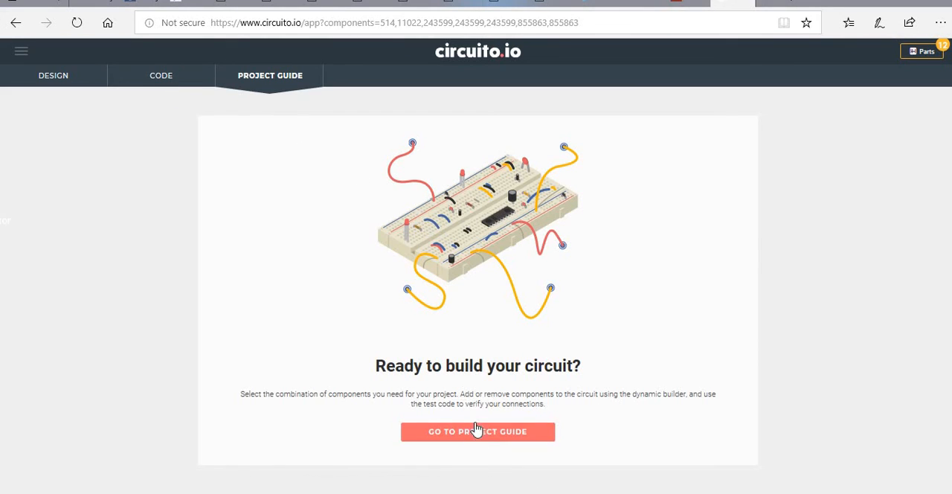
left_click(167, 76)
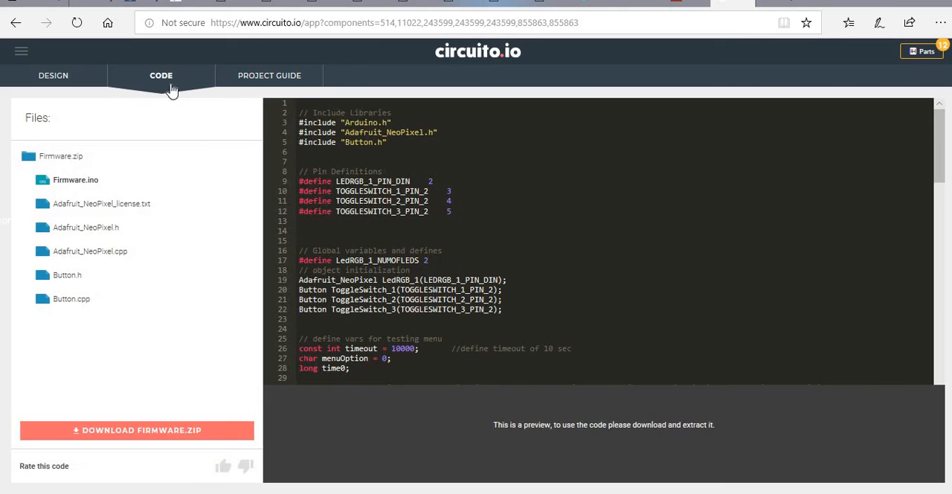
left_click(89, 81)
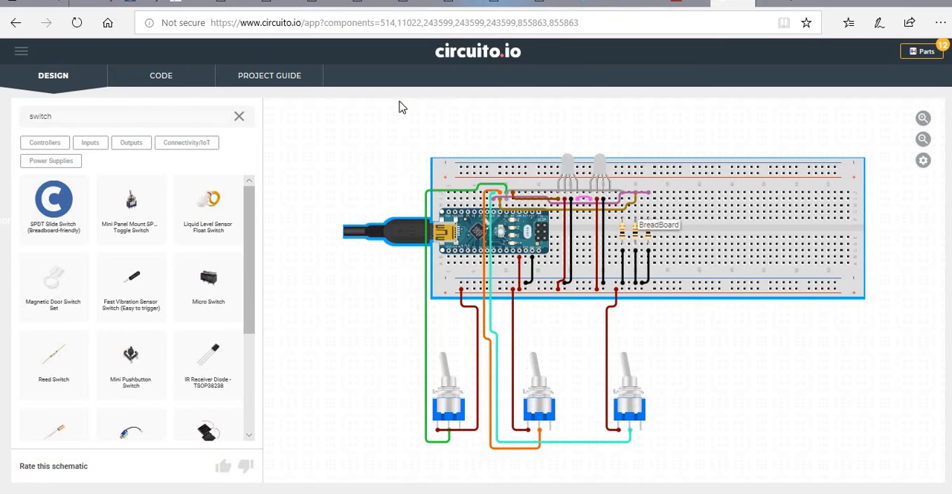
Search the component library for "led" and add a third 5mm diffused addressable RGB LED to the breadboard.
left_click(239, 118)
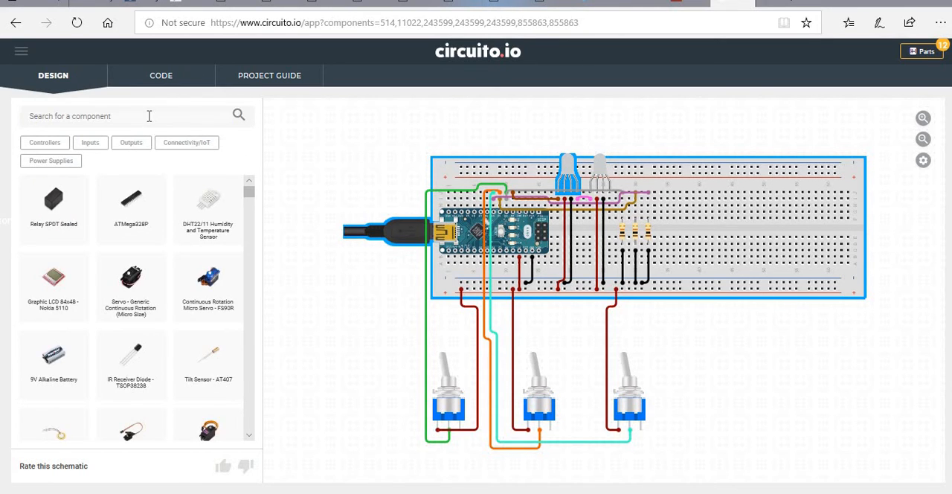
type("led")
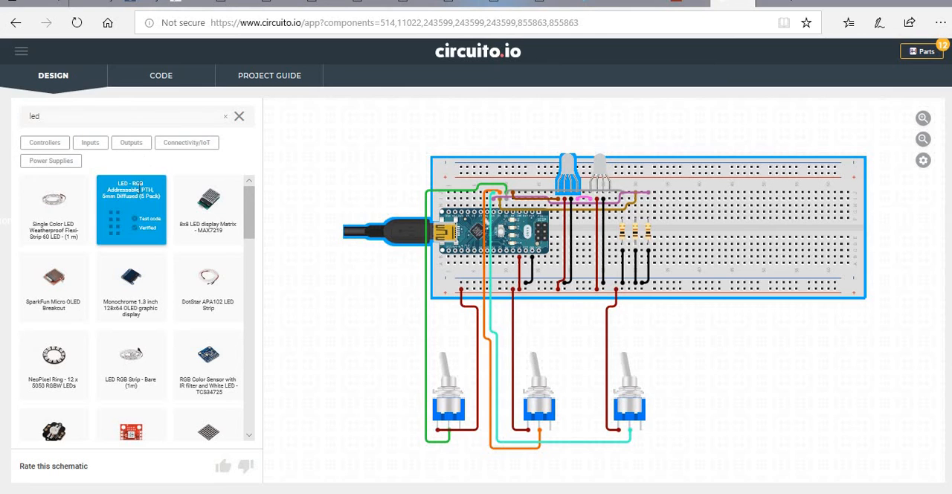
left_click_drag(145, 200, 707, 180)
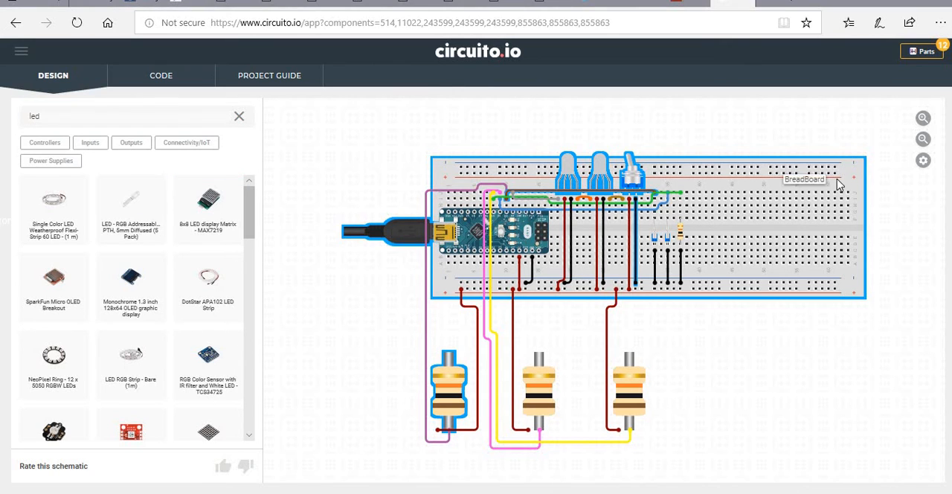
left_click(637, 182)
right_click(638, 182)
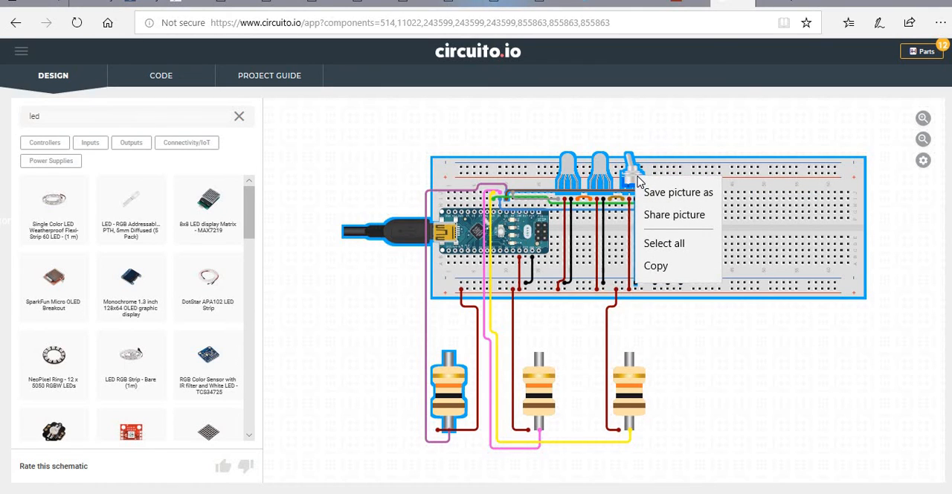
left_click(638, 173)
left_click(670, 136)
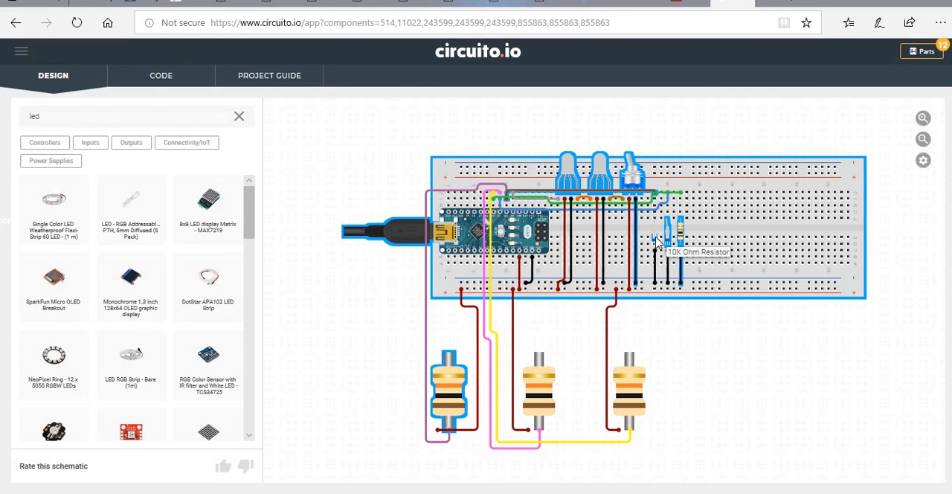
right_click(638, 398)
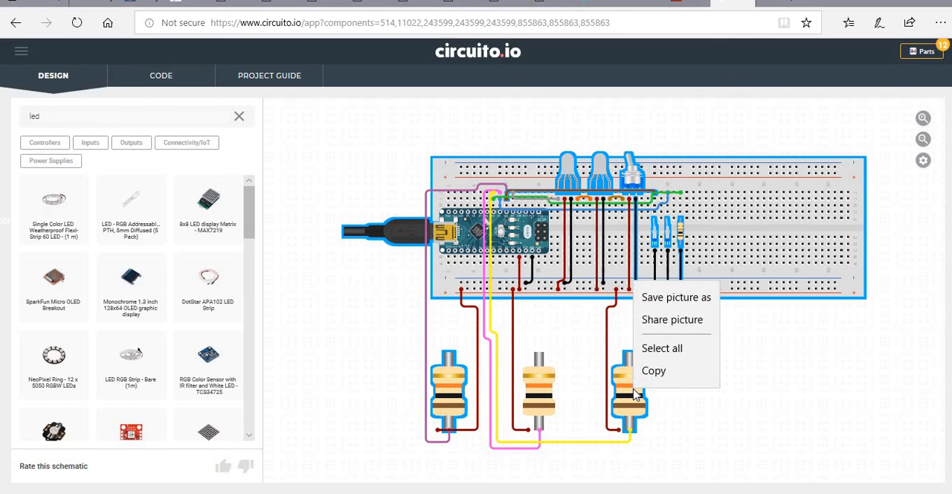
left_click(636, 395)
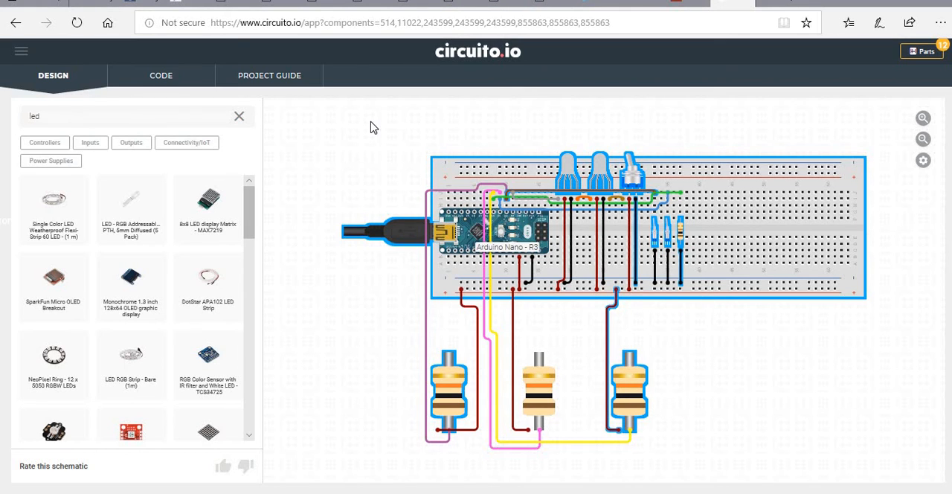
Reload the page to redraw the circuit and close the parts list.
left_click(77, 24)
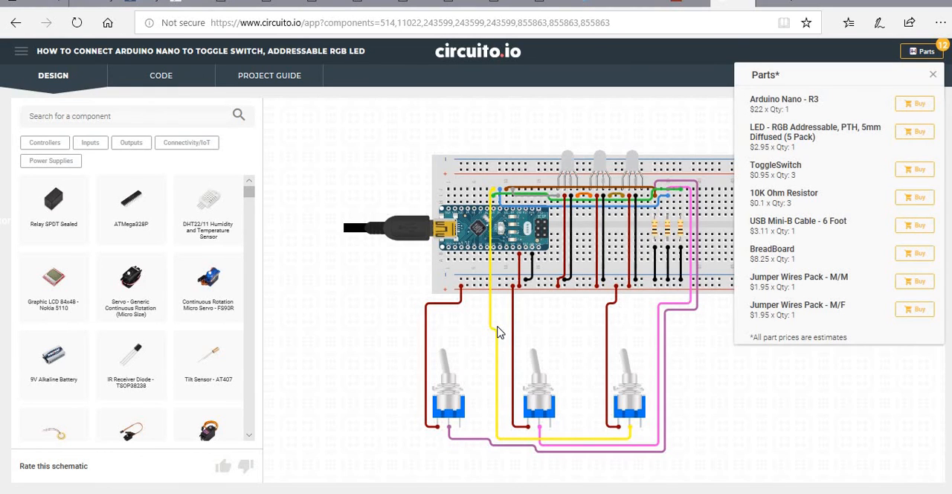
left_click(933, 74)
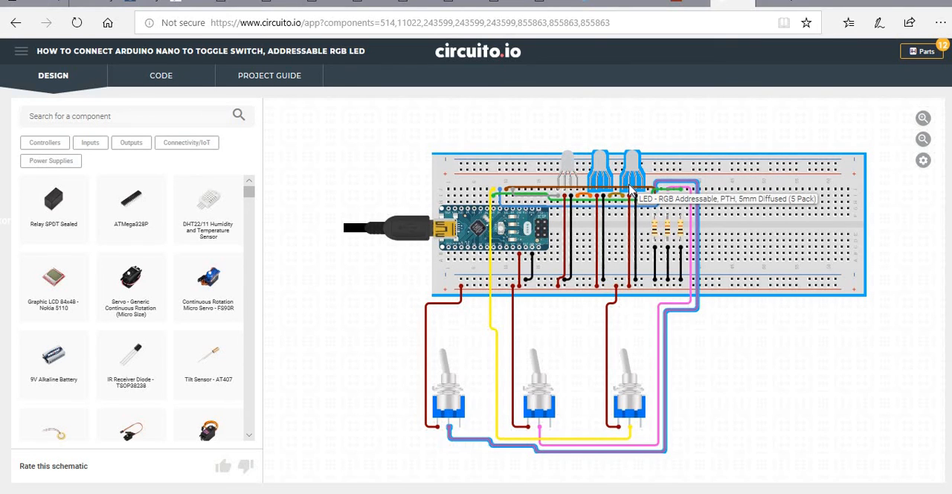
Review the regenerated Firmware.ino code for the circuit with three LEDs and three toggle switches.
left_click(169, 78)
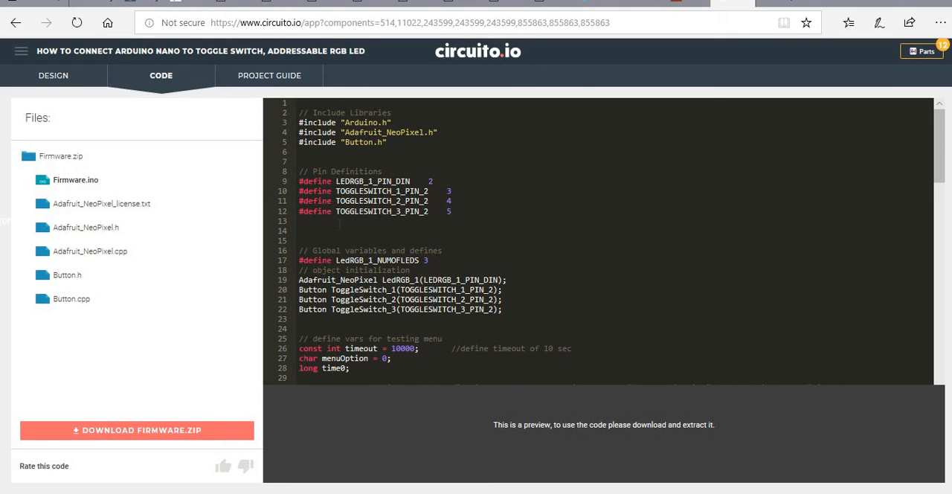
scroll(370, 285, "down", 1)
scroll(369, 283, "down", 12)
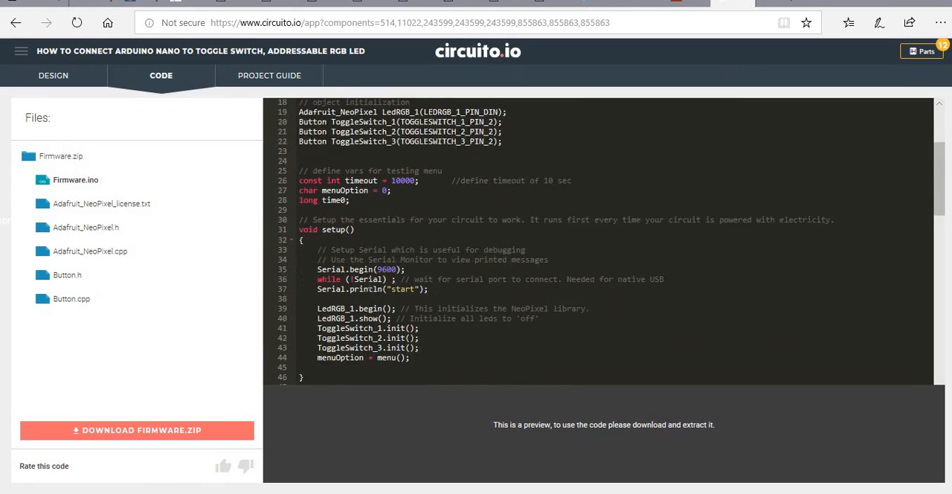
scroll(370, 285, "down", 11)
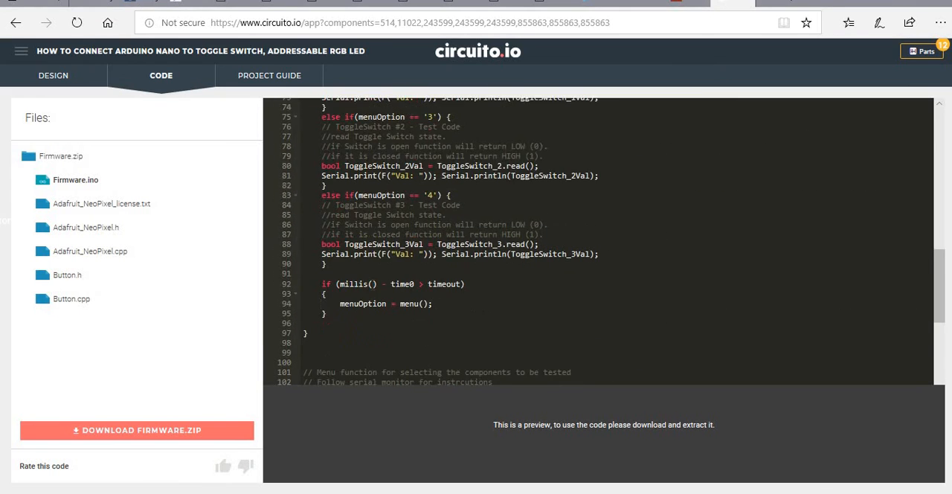
scroll(370, 285, "down", 10)
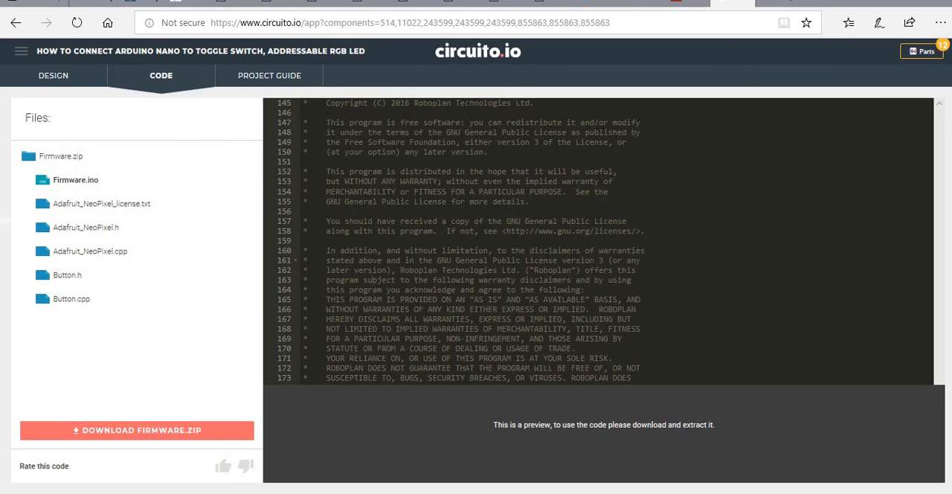
scroll(370, 285, "up", 8)
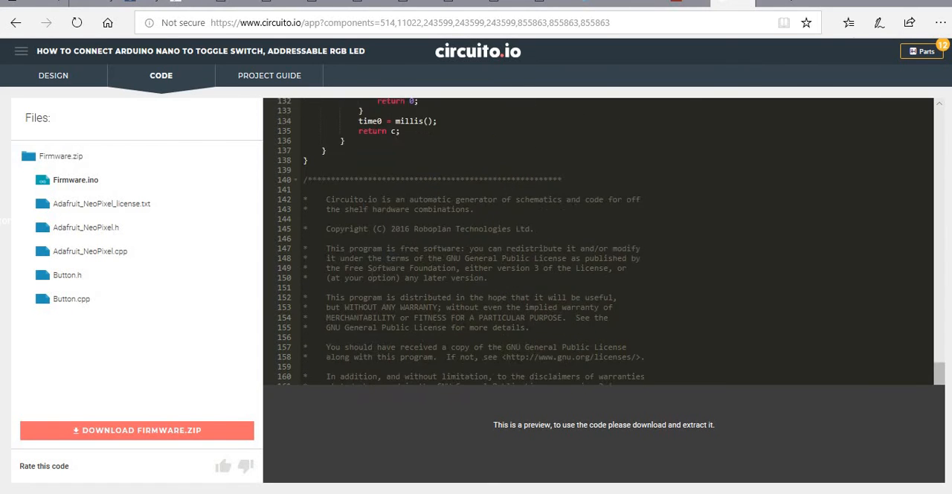
Preview Adafruit_NeoPixel_license.txt and examine the definitions in Adafruit_NeoPixel.h.
left_click(134, 212)
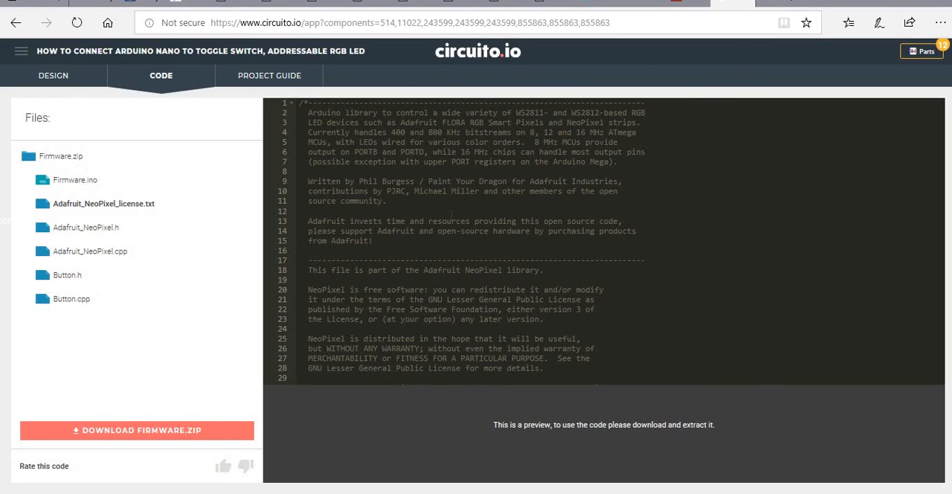
left_click(104, 228)
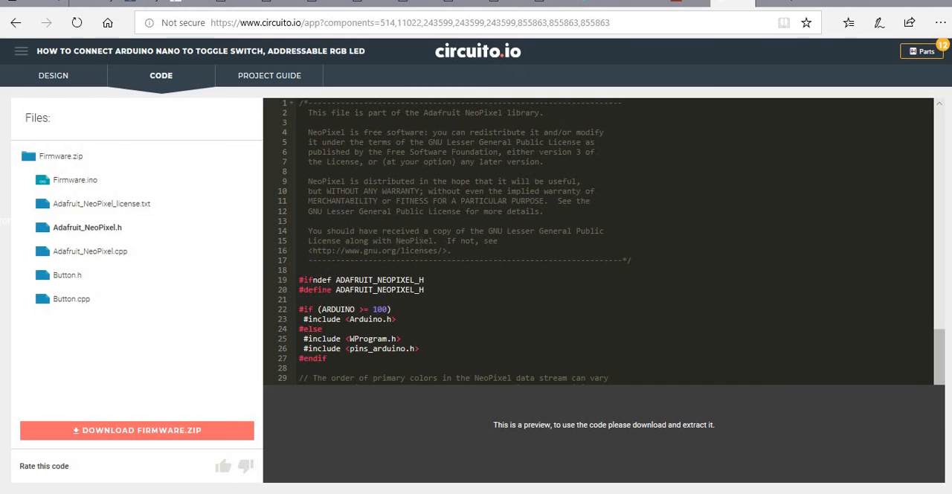
scroll(598, 241, "down", 7)
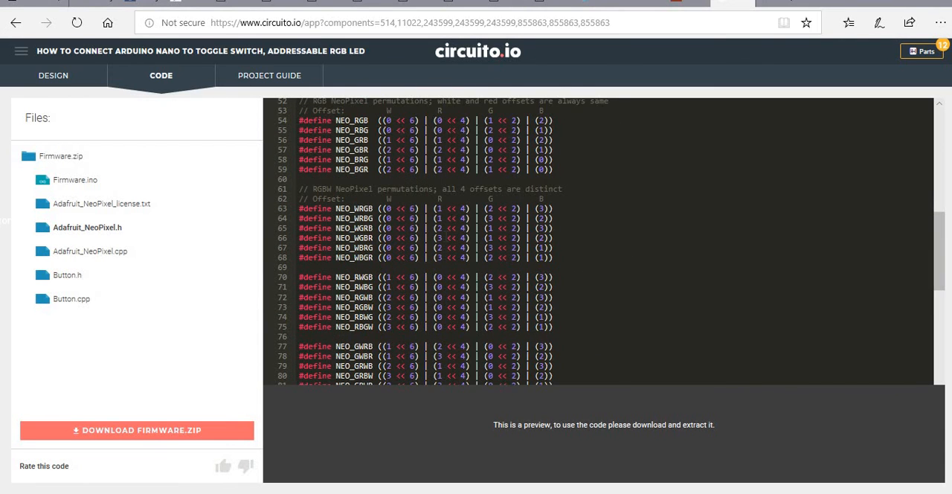
Examine the remaining definitions in Adafruit_NeoPixel.h and recheck the pin definitions at the start of Firmware.ino.
scroll(598, 241, "down", 3)
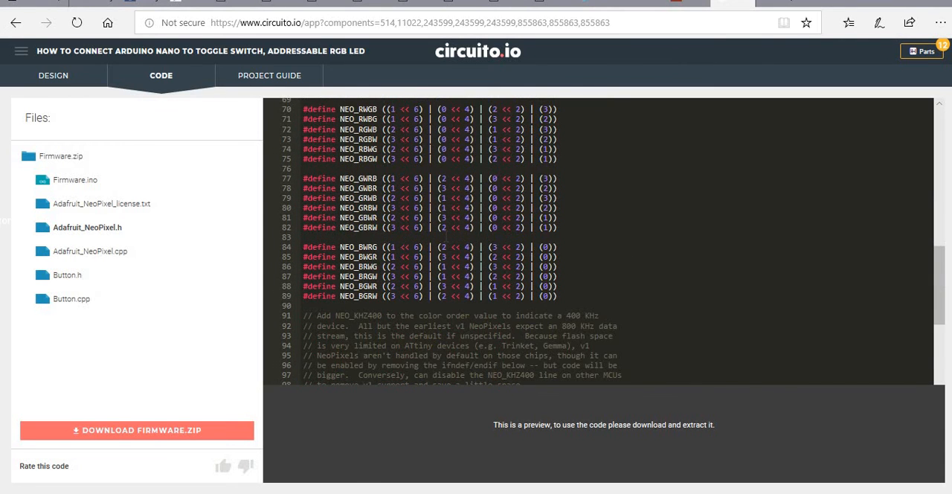
scroll(598, 241, "down", 10)
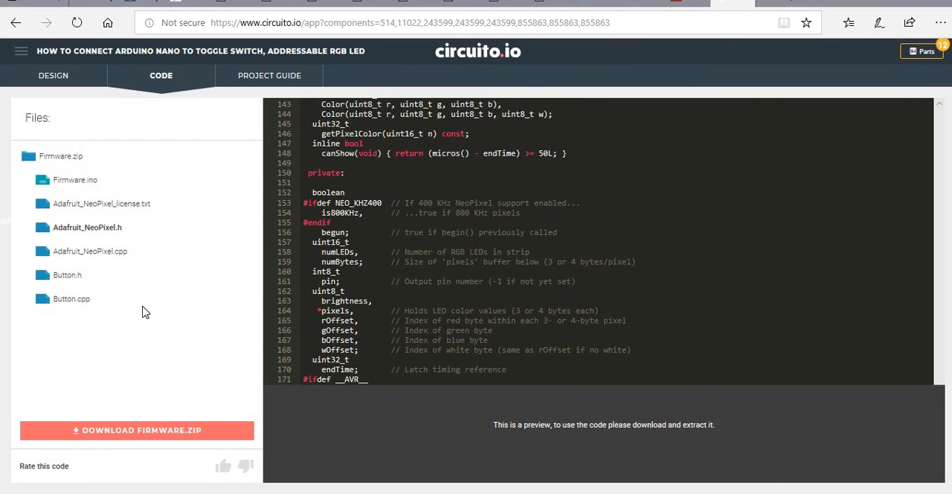
left_click(62, 182)
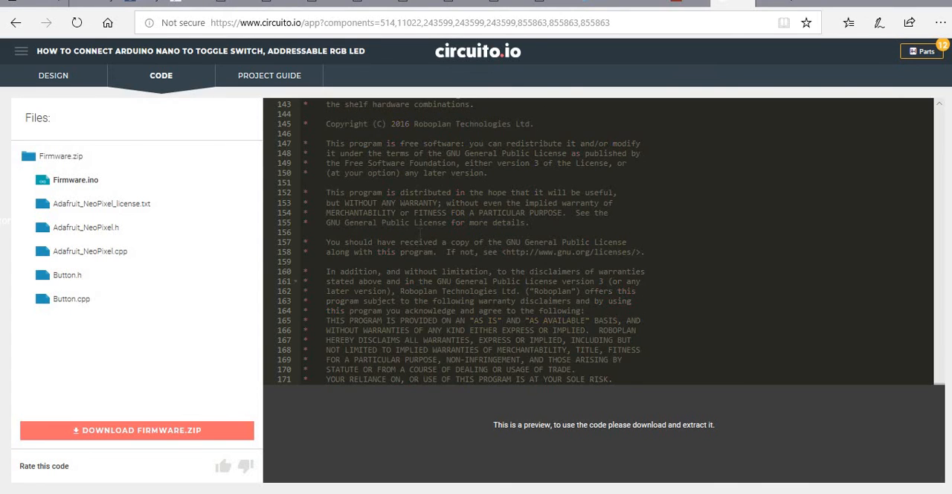
scroll(421, 236, "up", 20)
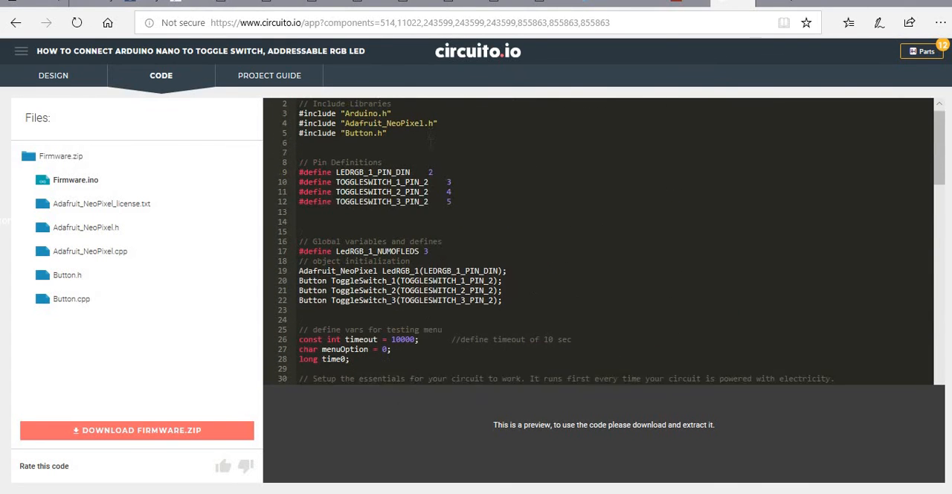
Return to the circuit design and look through the site's navigation links and the canvas options for resetting zoom and clearing the circuit.
left_click(55, 76)
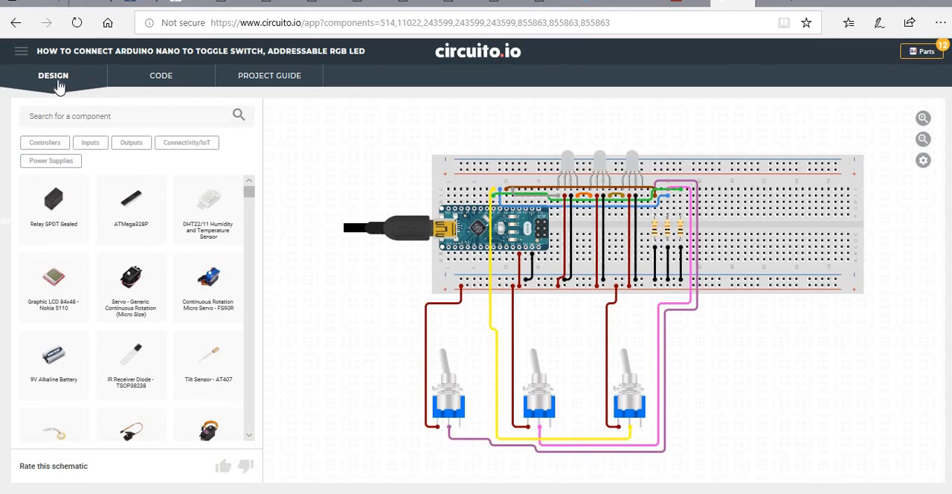
left_click(20, 51)
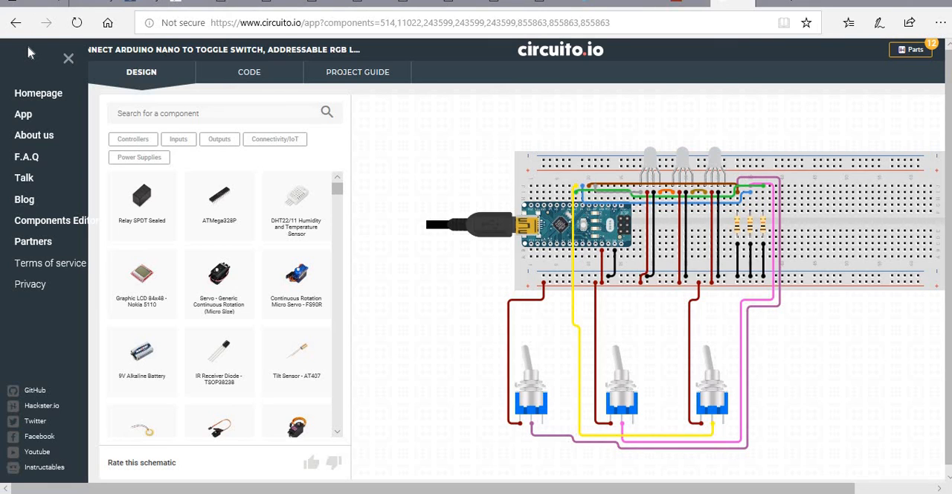
left_click(66, 59)
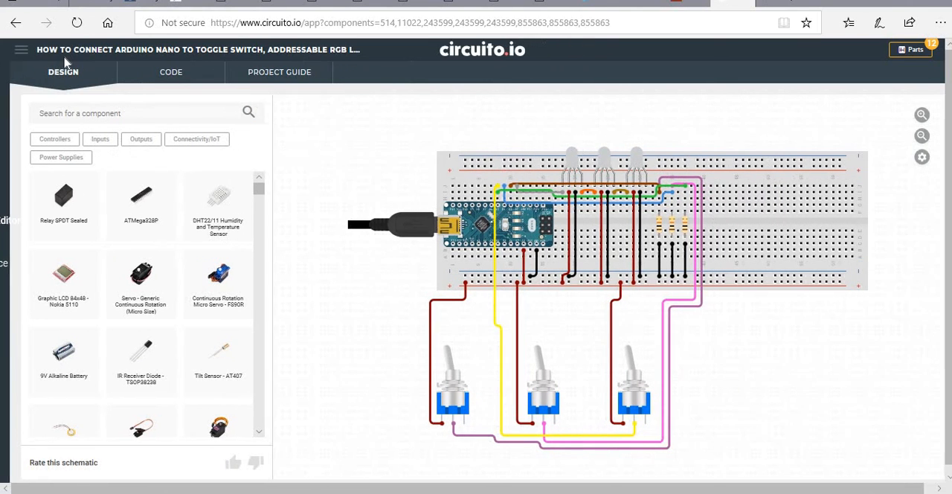
left_click(923, 162)
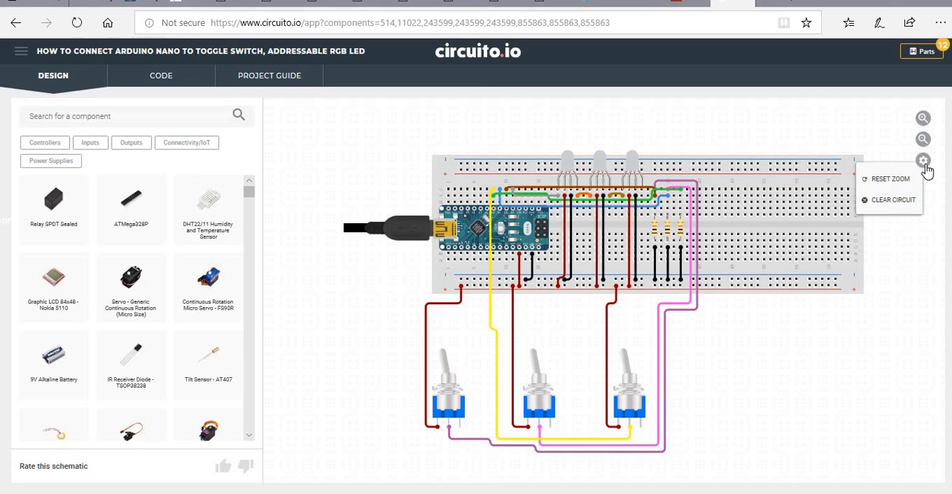
left_click(924, 163)
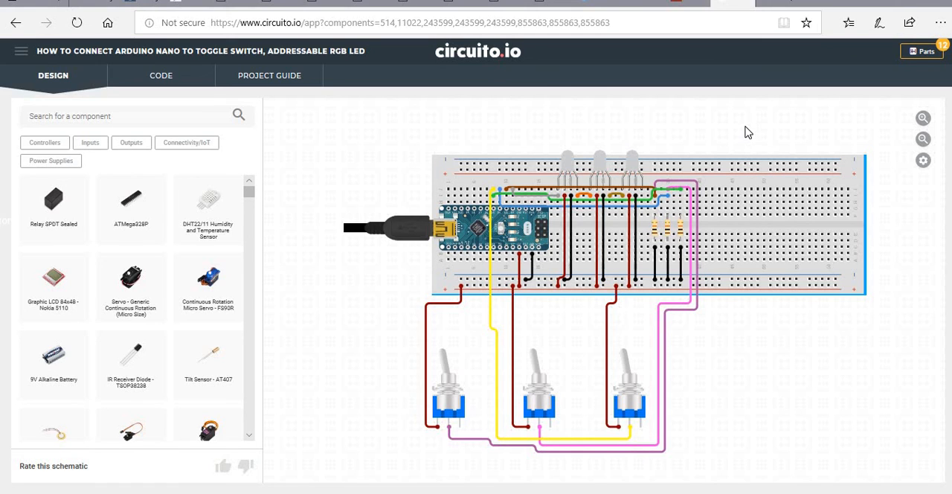
Replace the page address with the closing message "Thank you for watching" without submitting it.
left_click(615, 20)
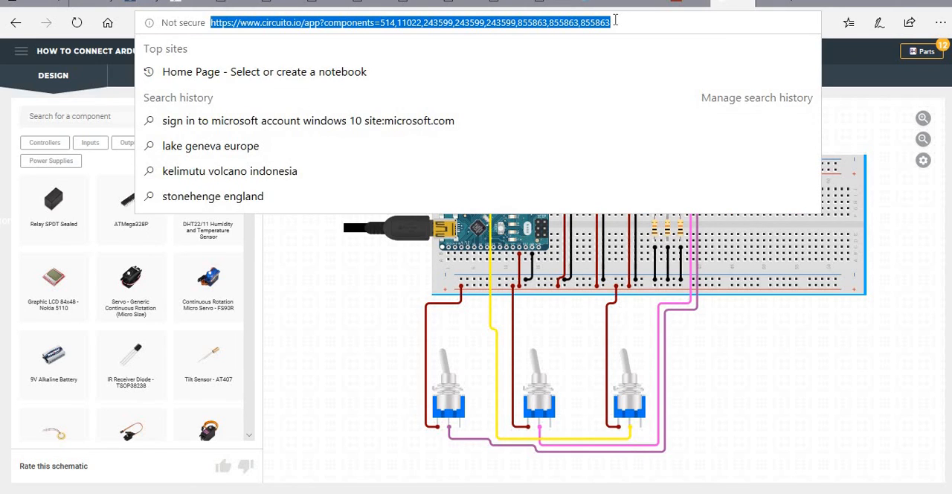
type("Thank")
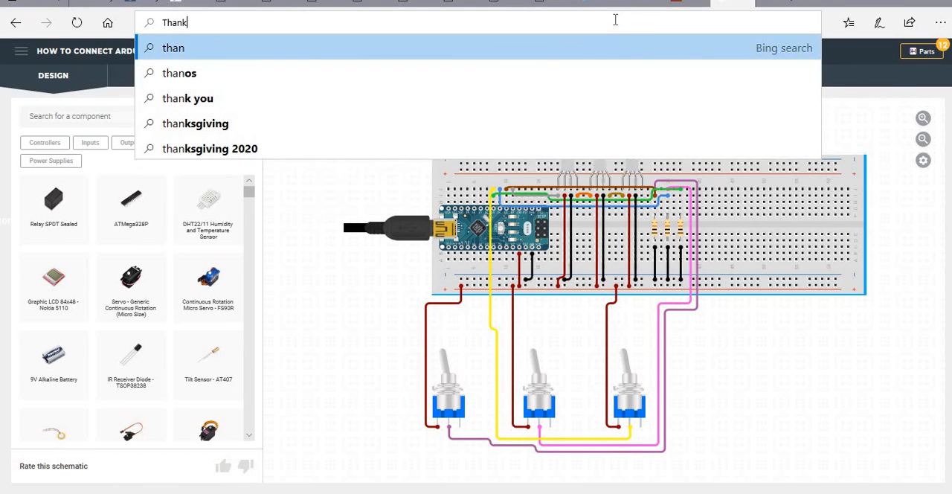
type(" y")
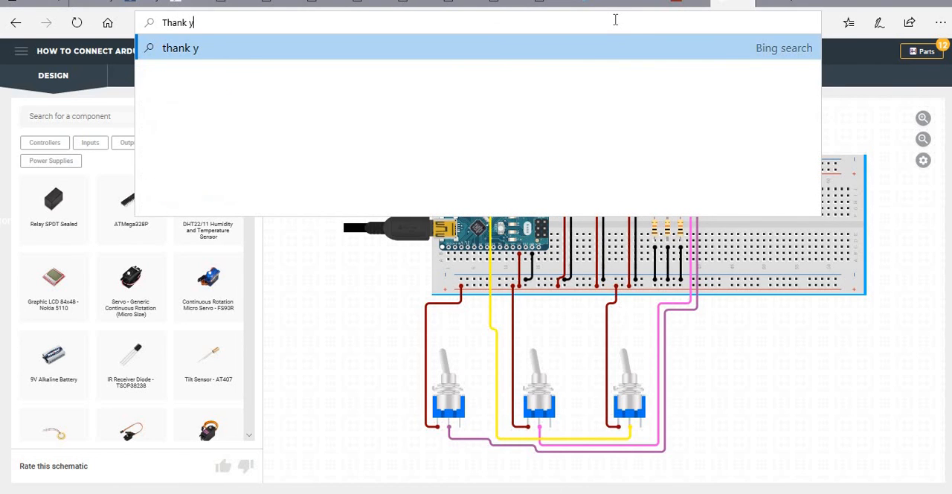
type("ou for wat")
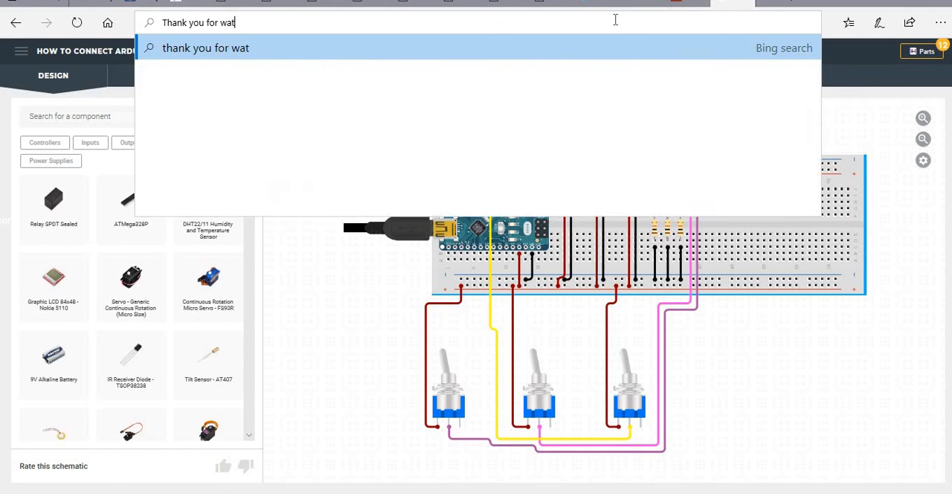
type("ching")
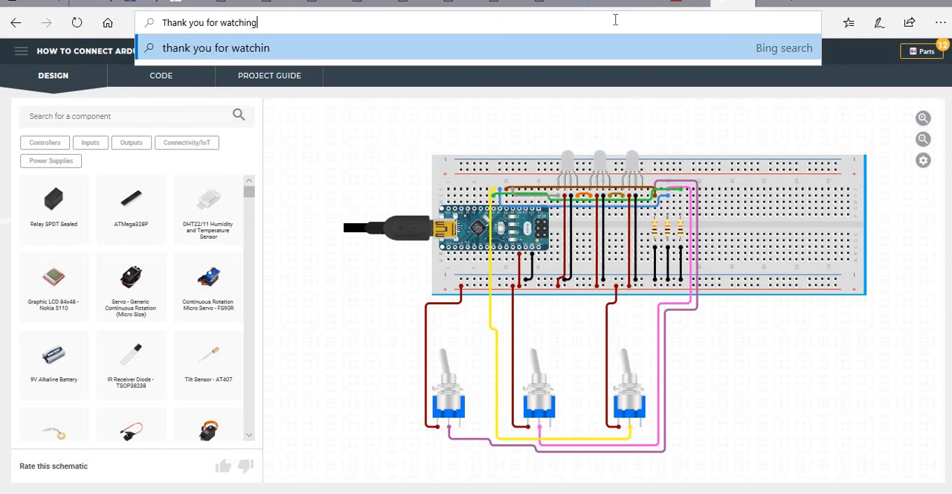